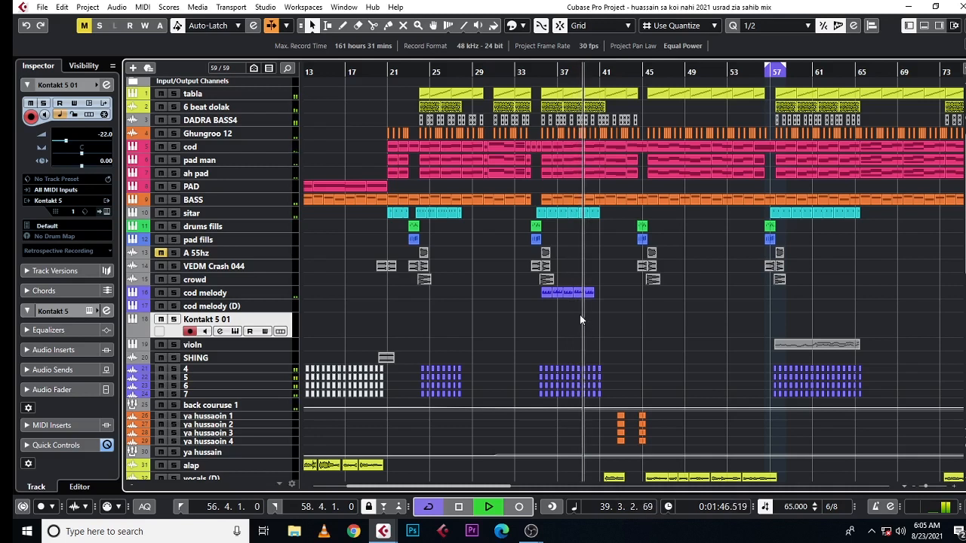
# Step: Stop playback and examine the arrangement's instrument, percussion and vocal tracks over the full length of the song
pyautogui.scroll(-5, 581, 324)
pyautogui.press('space')
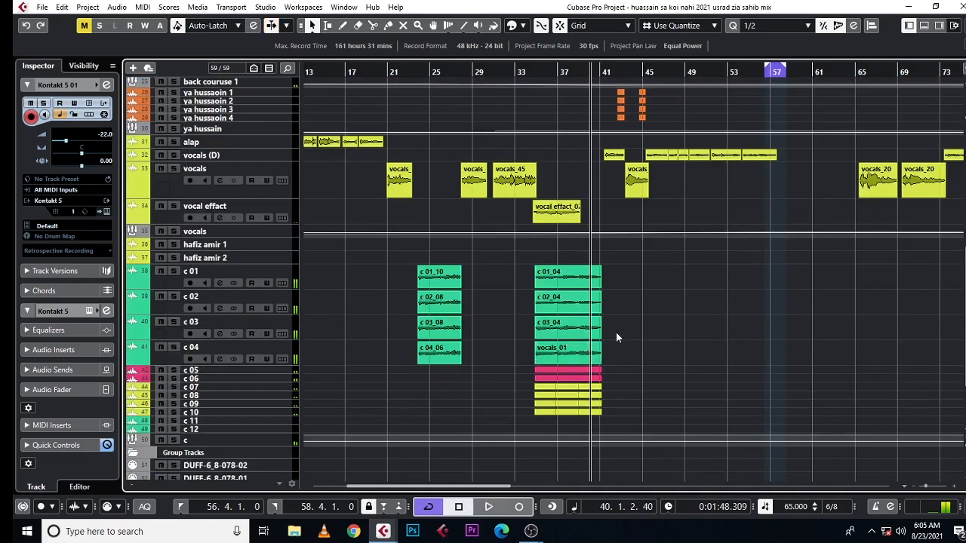
pyautogui.scroll(5, 616, 329)
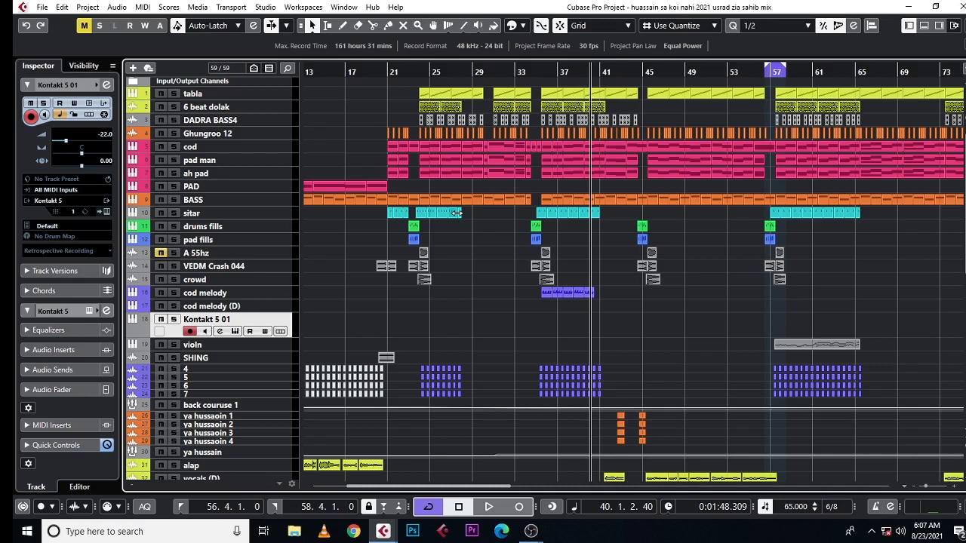
pyautogui.scroll(-5, 468, 214)
pyautogui.scroll(5, 508, 213)
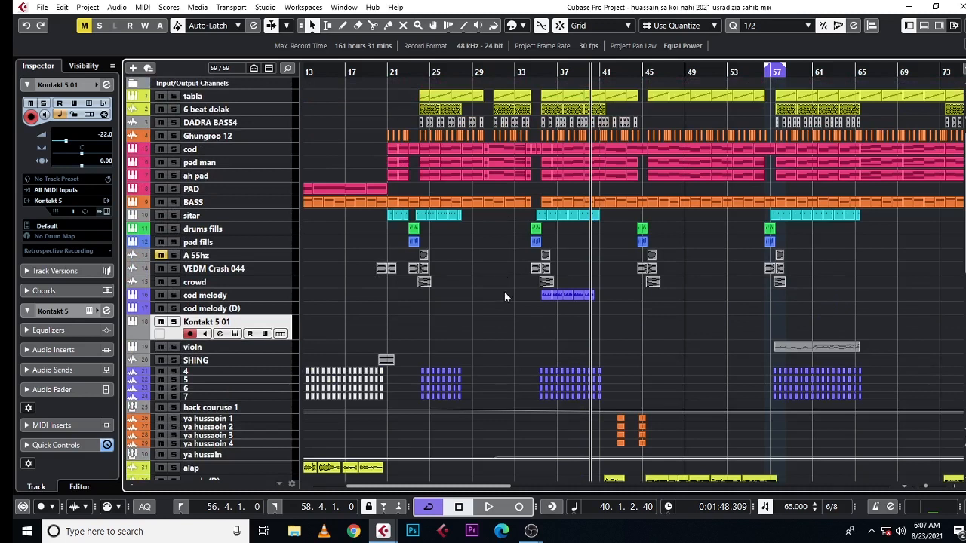
pyautogui.moveTo(480, 74); pyautogui.dragTo(477, 63)
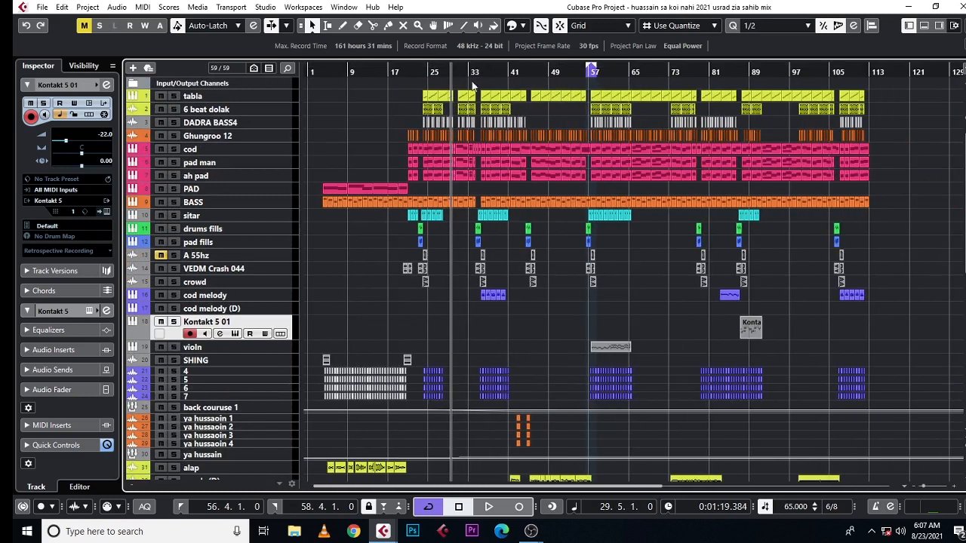
pyautogui.moveTo(394, 486); pyautogui.dragTo(371, 491)
pyautogui.scroll(-8, 386, 253)
pyautogui.scroll(8, 399, 257)
pyautogui.scroll(-8, 399, 260)
pyautogui.scroll(8, 399, 260)
# Step: Place the project cursor at bar 3 and play the song's intro
pyautogui.click(326, 100)
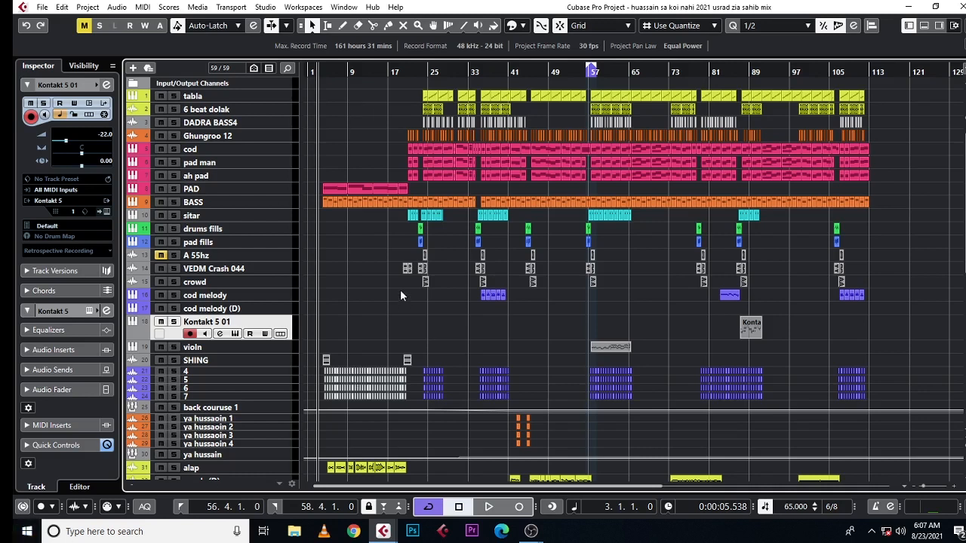
pyautogui.scroll(-2, 348, 257)
pyautogui.scroll(2, 348, 257)
pyautogui.moveTo(318, 75); pyautogui.dragTo(338, 92)
pyautogui.press('space')
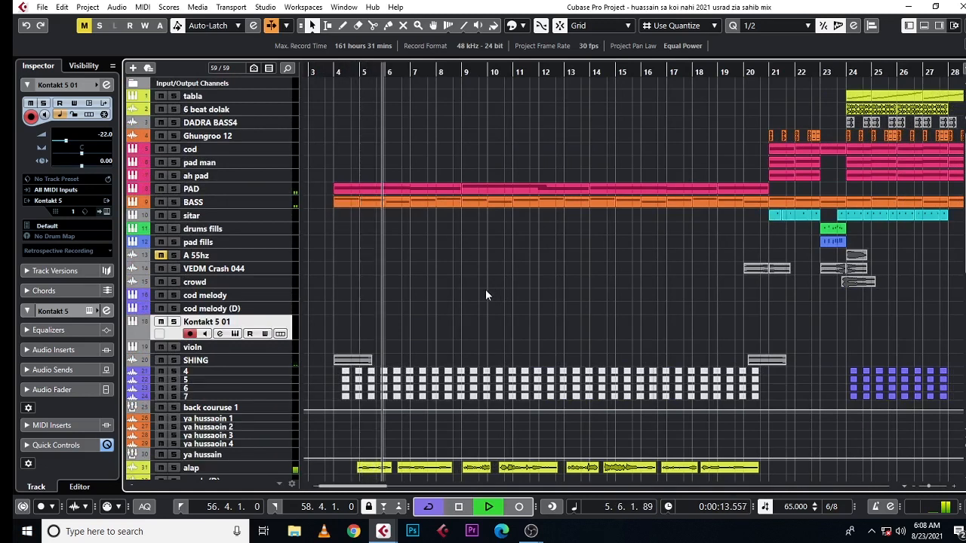
# Step: Delete all the intro events before bar 21 on tracks 4, 5, 6 and 7
pyautogui.press('g')
pyautogui.press('g')
pyautogui.press('g')
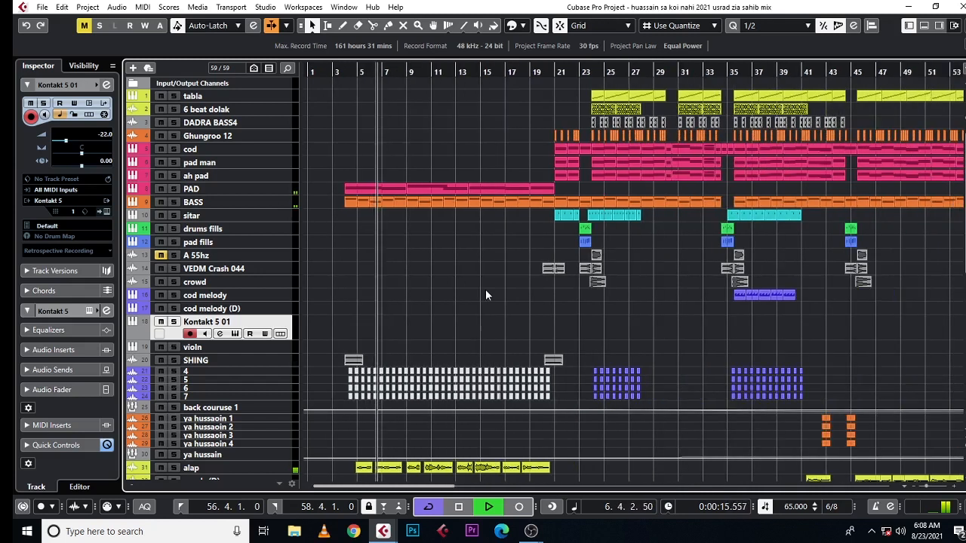
pyautogui.scroll(-5, 485, 290)
pyautogui.scroll(5, 472, 287)
pyautogui.moveTo(562, 372); pyautogui.dragTo(339, 400)
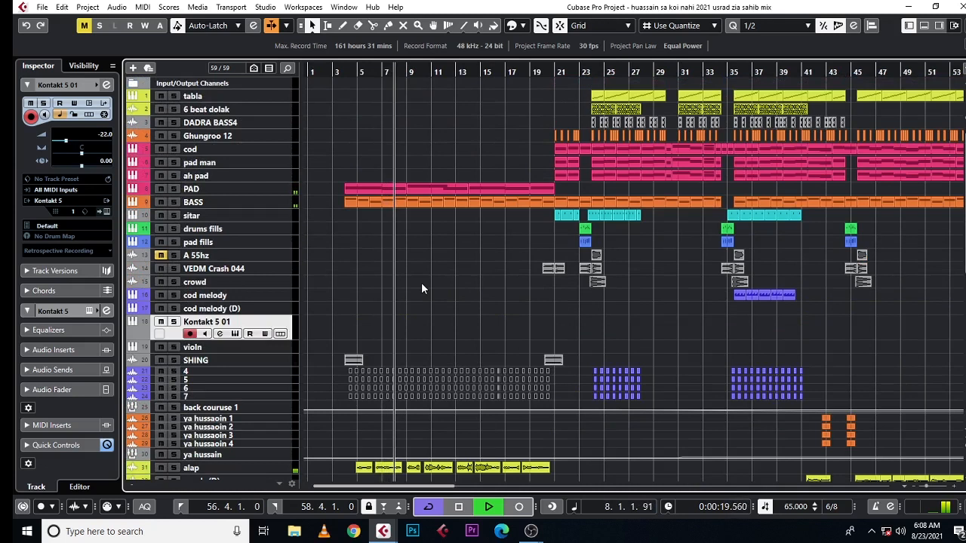
pyautogui.press('Delete')
# Step: Examine the instrument, vocal and group tracks while the intro plays up to bar 21
pyautogui.scroll(-3, 466, 328)
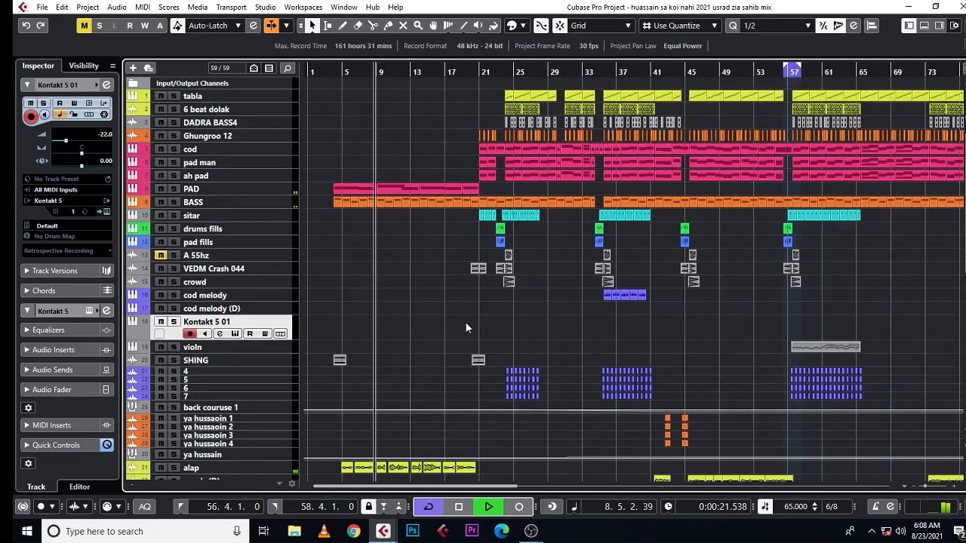
pyautogui.scroll(-5, 468, 331)
pyautogui.scroll(-3, 470, 333)
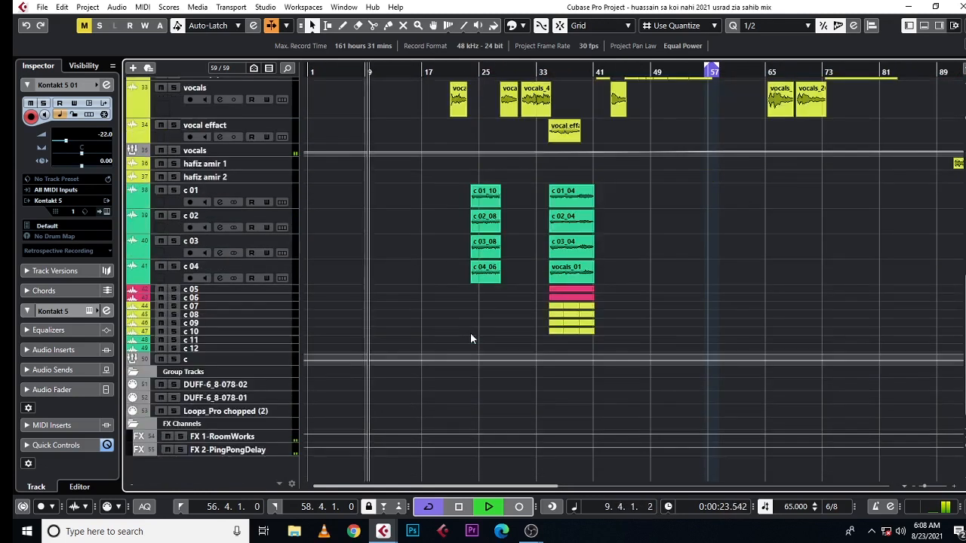
pyautogui.scroll(10, 470, 332)
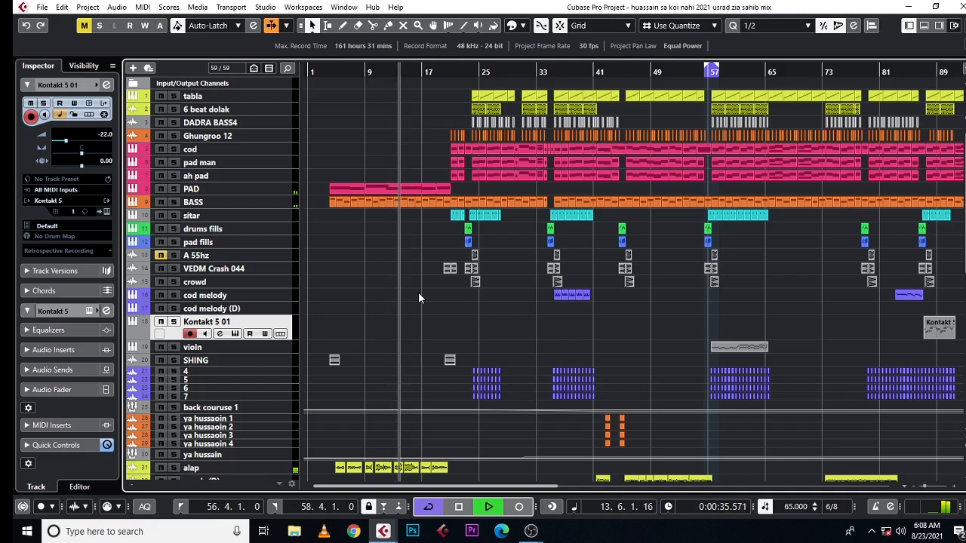
pyautogui.click(316, 65)
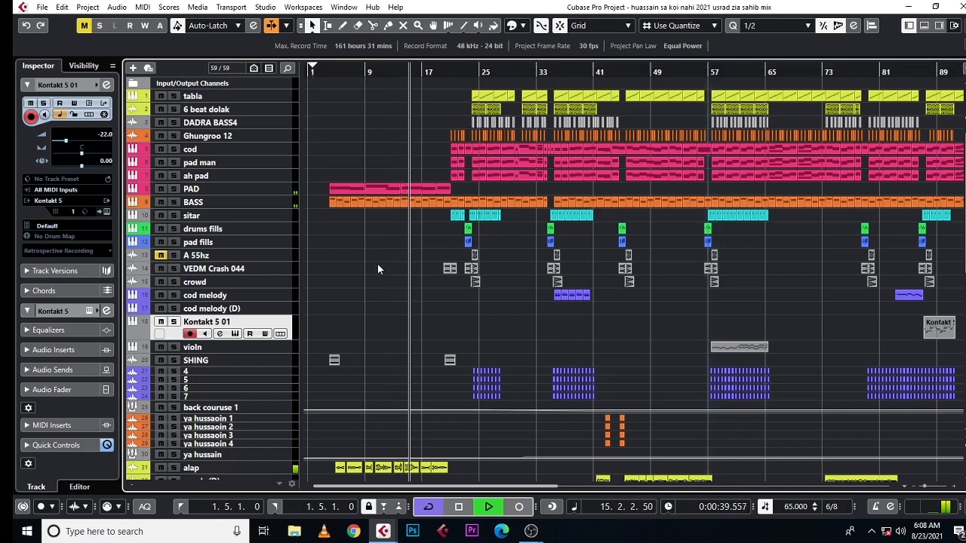
pyautogui.scroll(-4, 378, 265)
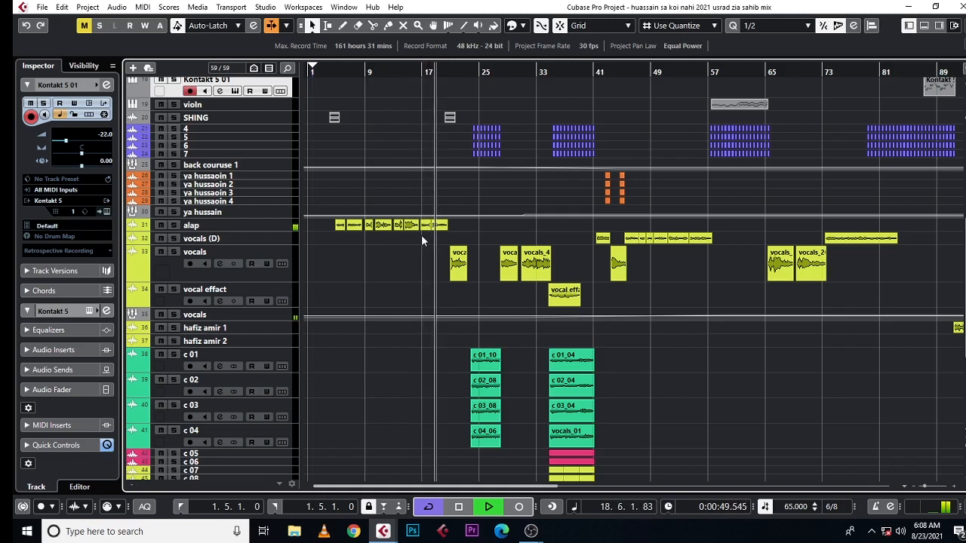
pyautogui.scroll(5, 424, 232)
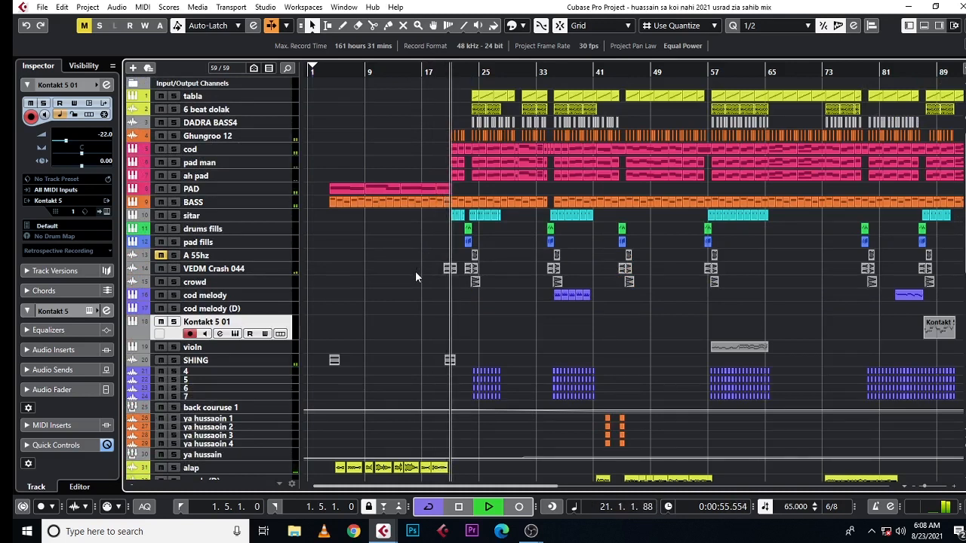
pyautogui.scroll(-4, 415, 279)
pyautogui.scroll(5, 398, 242)
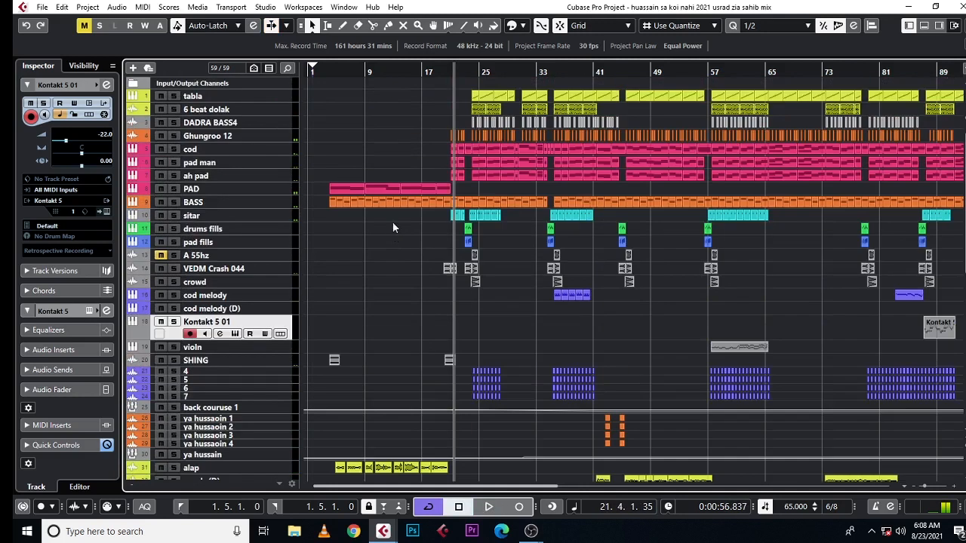
# Step: Return the project cursor to just before bar 4, then solo the SHING track and listen to its opening event
pyautogui.moveTo(326, 73); pyautogui.dragTo(364, 126)
pyautogui.scroll(-4, 377, 181)
pyautogui.scroll(4, 344, 117)
pyautogui.moveTo(310, 71); pyautogui.dragTo(289, 226)
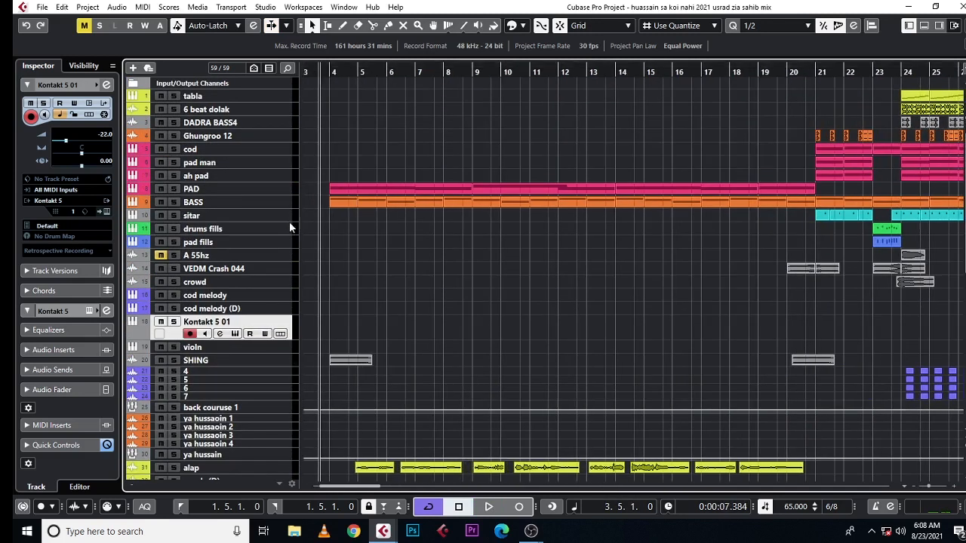
pyautogui.click(196, 360)
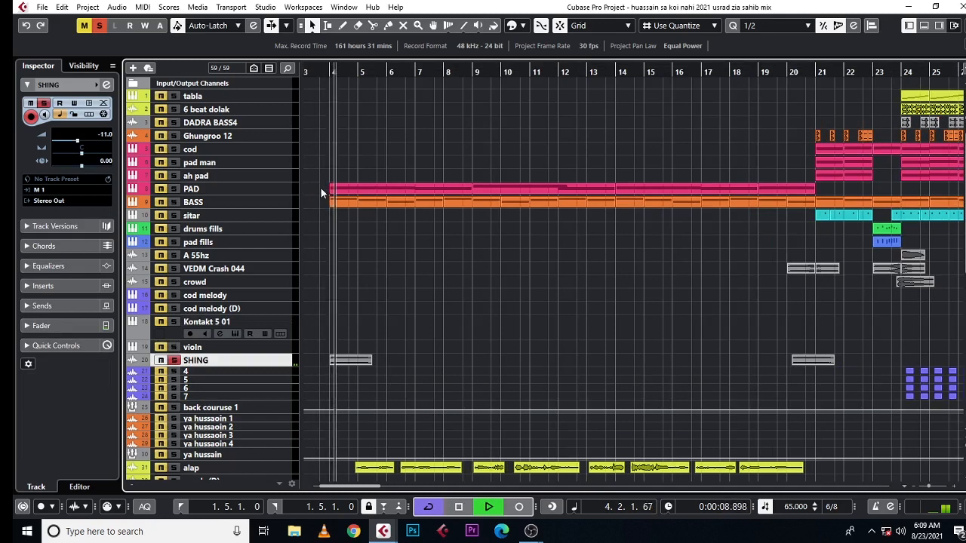
pyautogui.press('space')
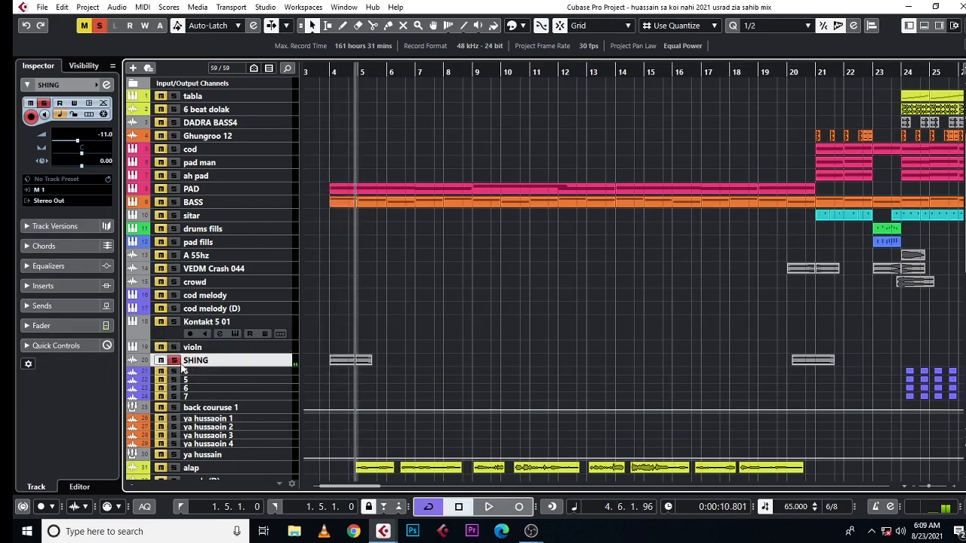
# Step: Solo the PAD track instead of SHING and listen to its part at bars 4, 7, 9 and 12
pyautogui.click(175, 361)
pyautogui.click(174, 189)
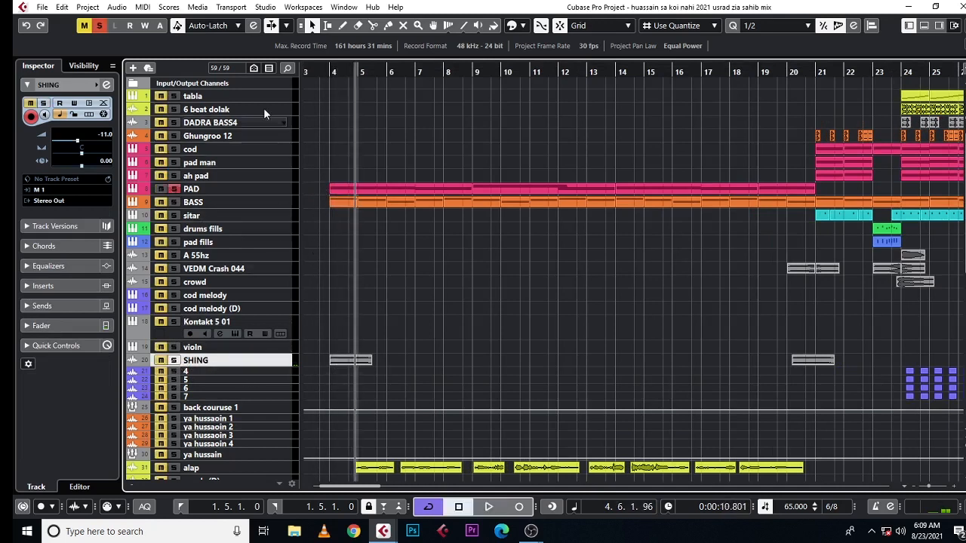
pyautogui.click(324, 73)
pyautogui.press('space')
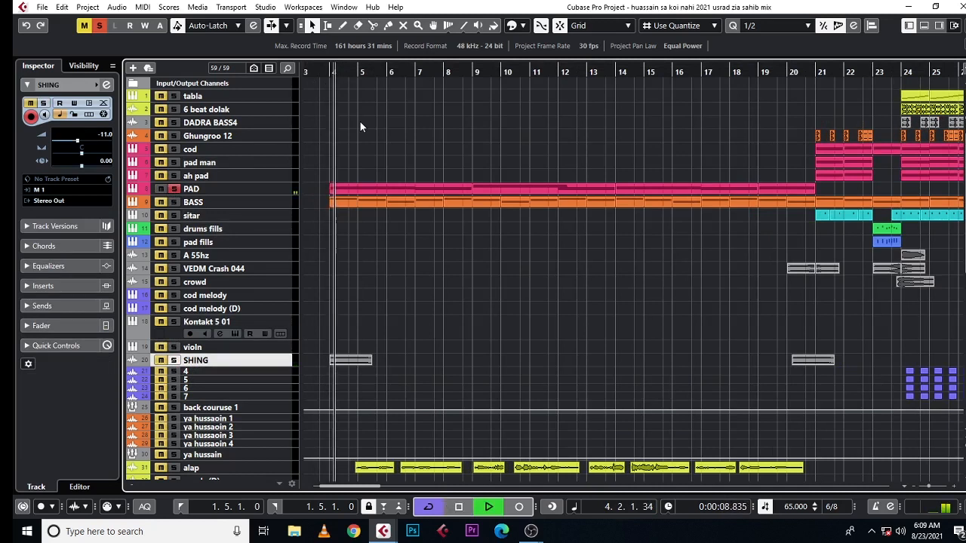
pyautogui.click(417, 73)
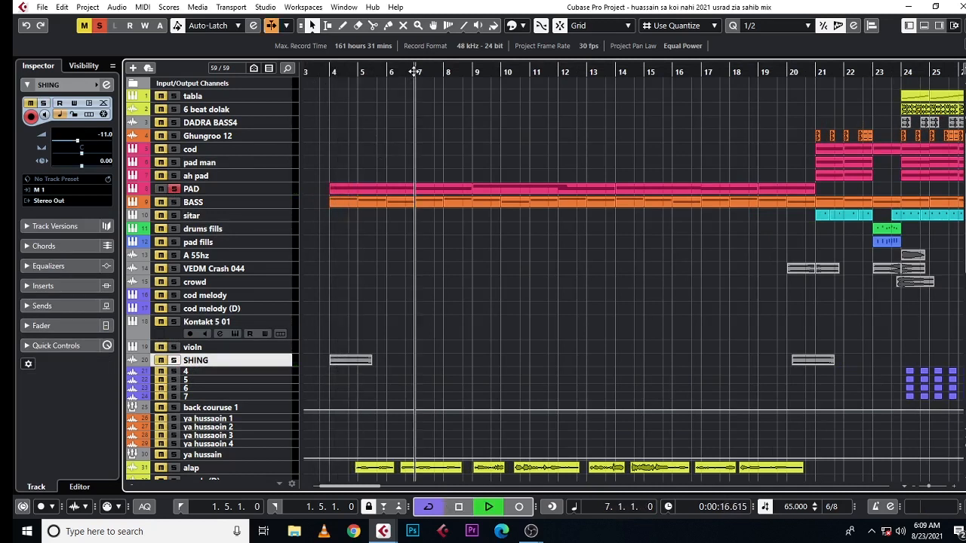
pyautogui.click(474, 73)
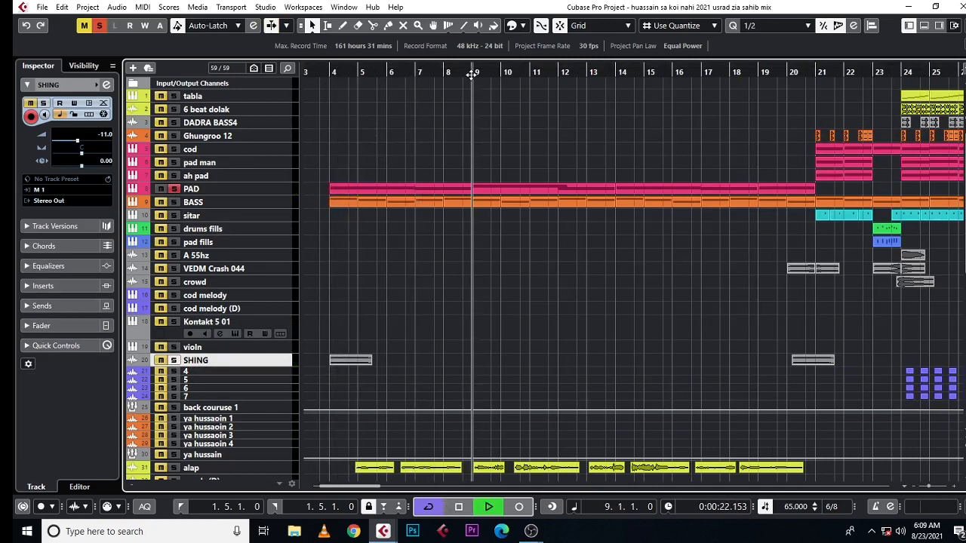
pyautogui.click(556, 74)
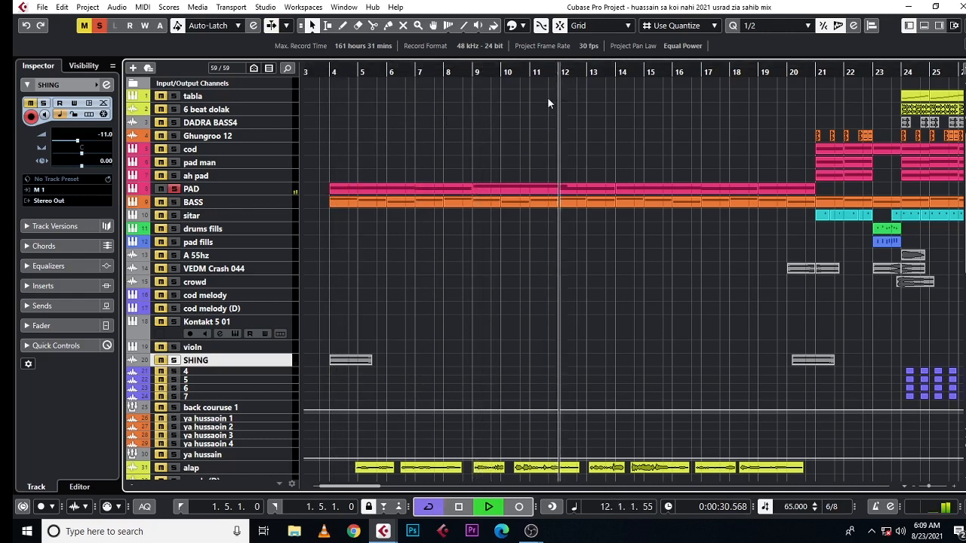
pyautogui.press('space')
# Step: Solo the BASS track instead of PAD and play its opening from just before bar 4
pyautogui.click(323, 72)
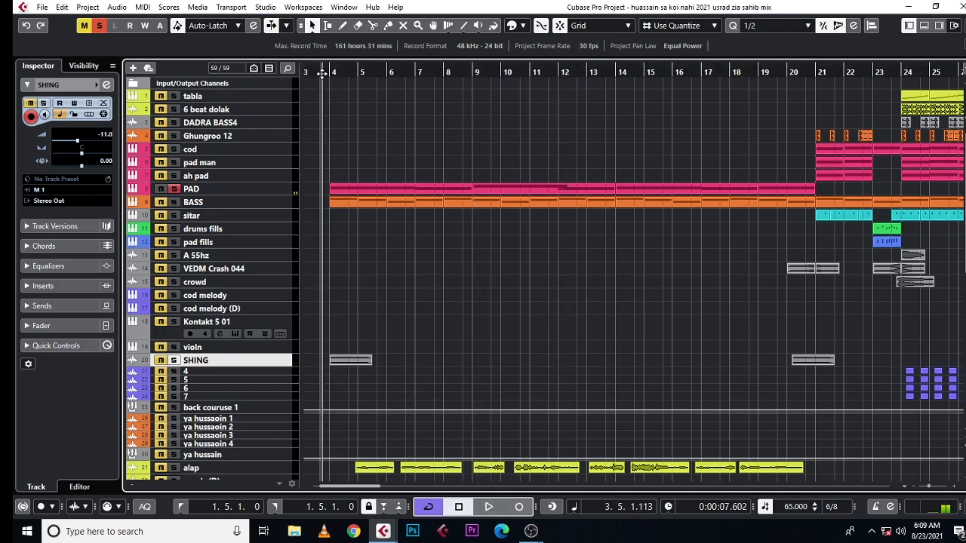
pyautogui.click(174, 189)
pyautogui.click(172, 202)
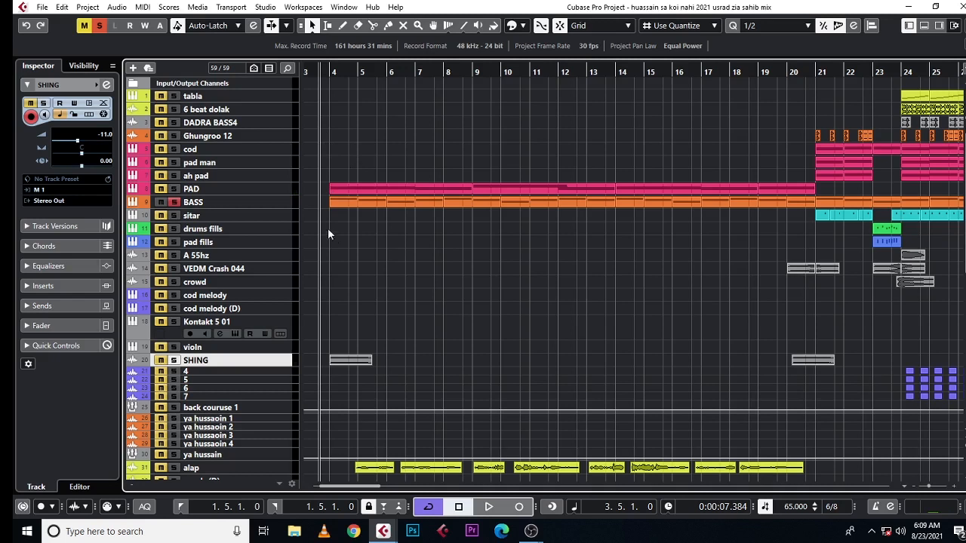
pyautogui.press('space')
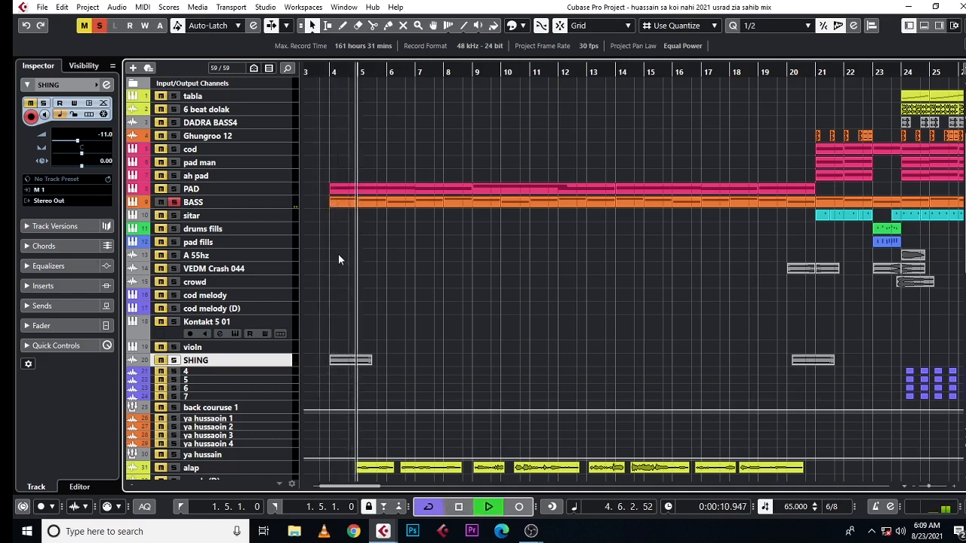
pyautogui.press('space')
# Step: Solo the PAD, BASS and SHING tracks together and play the start of the intro
pyautogui.click(174, 201)
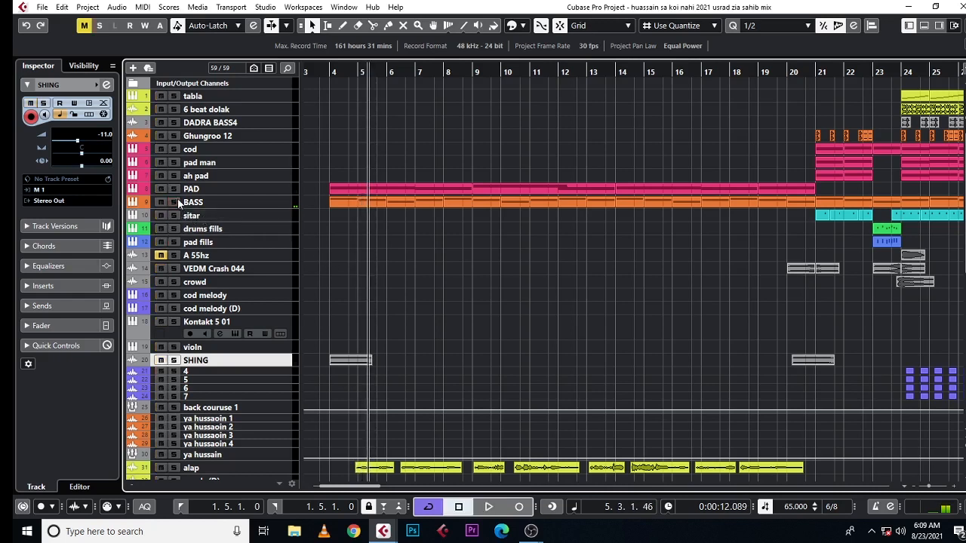
pyautogui.click(173, 188)
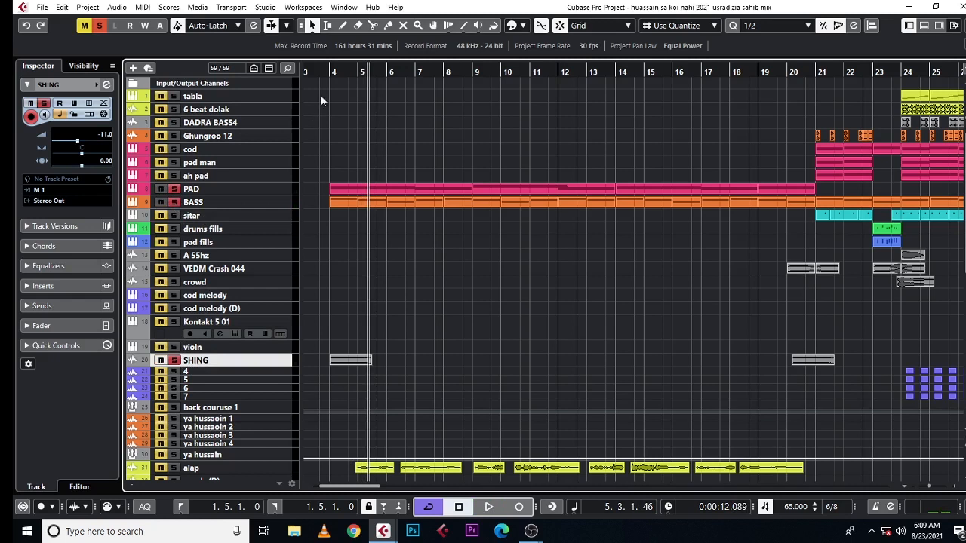
pyautogui.moveTo(325, 72); pyautogui.dragTo(328, 81)
pyautogui.press('space')
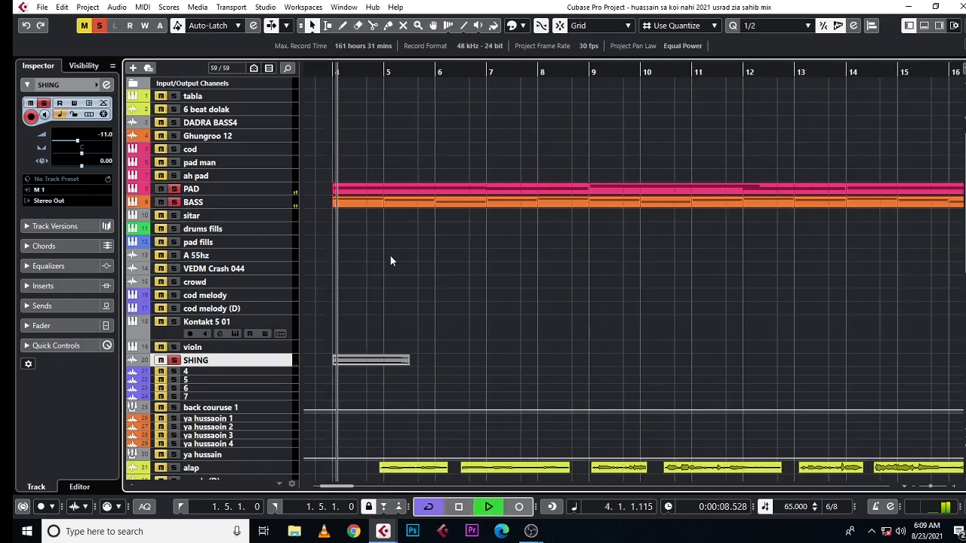
pyautogui.press('space')
# Step: Add the alap track to the soloed intro tracks, play them together from bar 5, and clear all solos
pyautogui.scroll(-5, 162, 370)
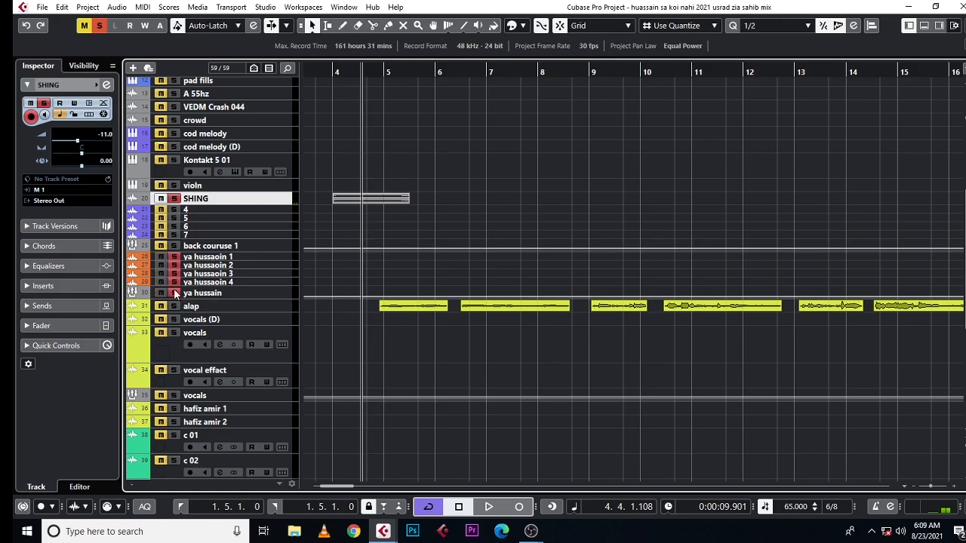
pyautogui.moveTo(382, 68); pyautogui.dragTo(378, 62)
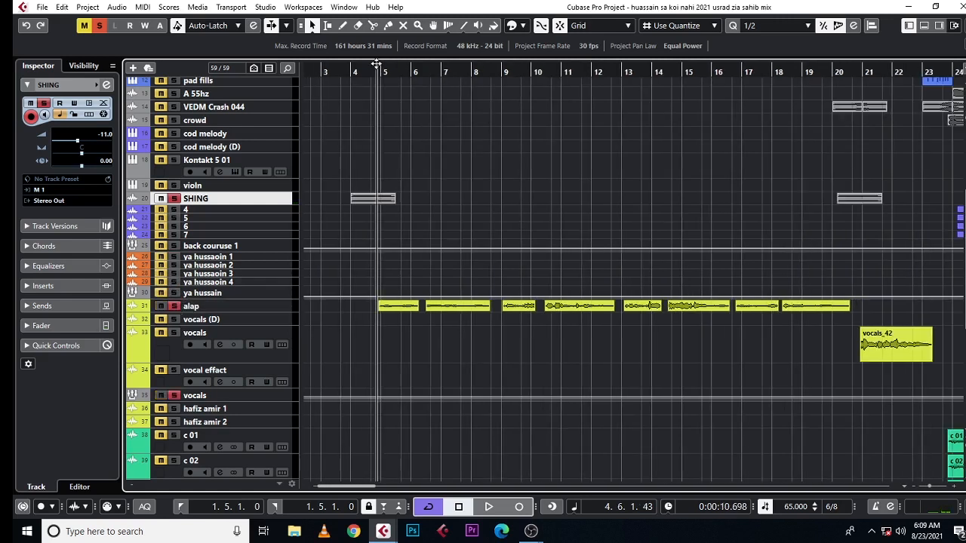
pyautogui.scroll(5, 386, 187)
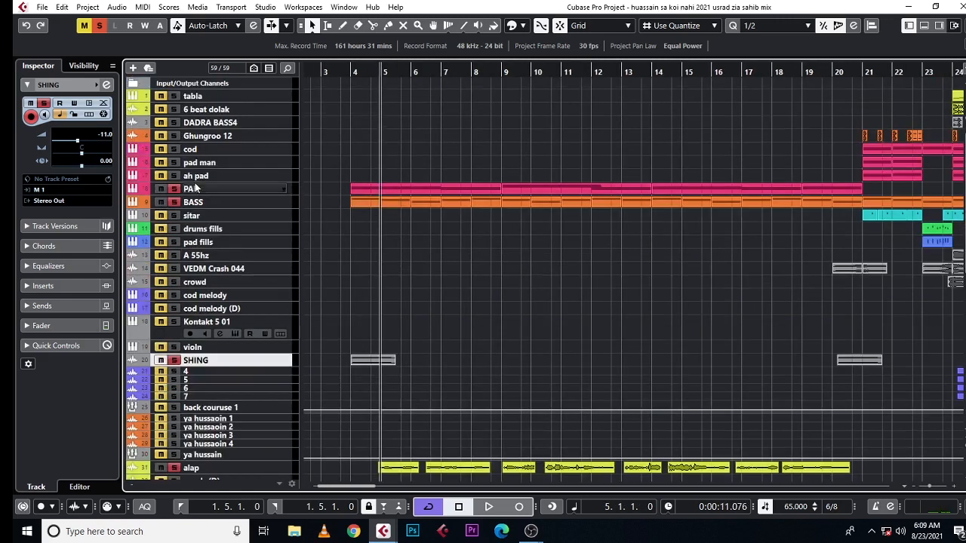
pyautogui.scroll(-3, 242, 389)
pyautogui.scroll(-6, 206, 397)
pyautogui.scroll(6, 219, 381)
pyautogui.press('space')
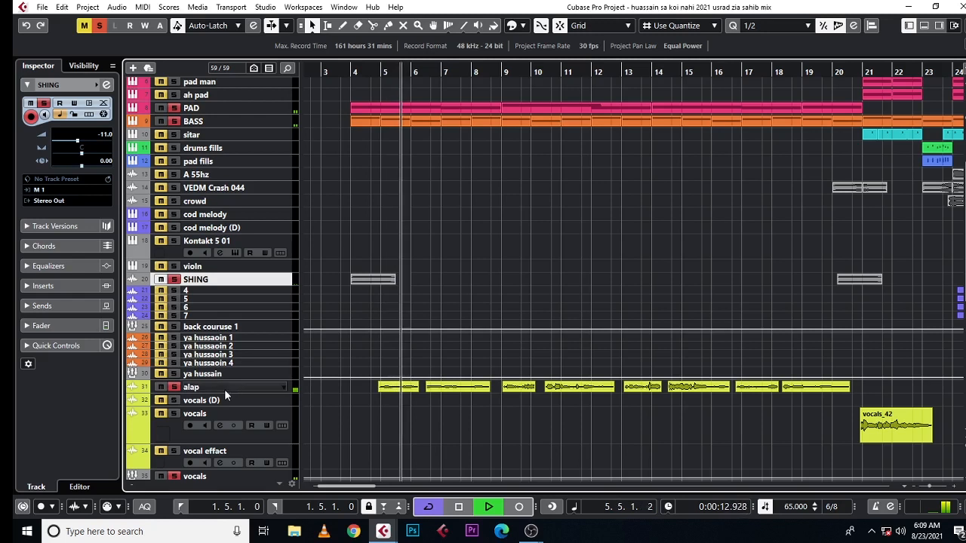
pyautogui.press('space')
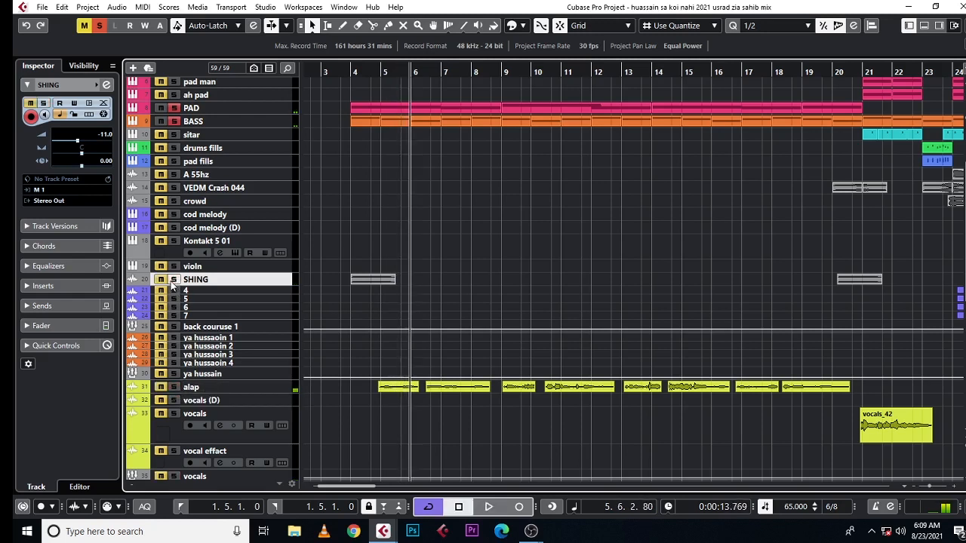
pyautogui.hscroll(10, 482, 268)
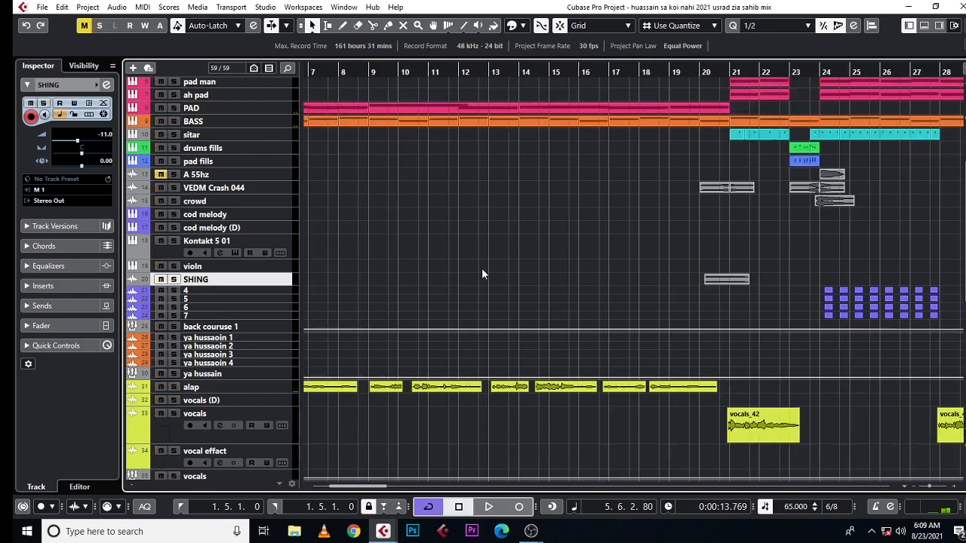
# Step: Solo the tabla track, set the loop range to bar 24 and play the tabla part in the loop
pyautogui.scroll(3, 507, 278)
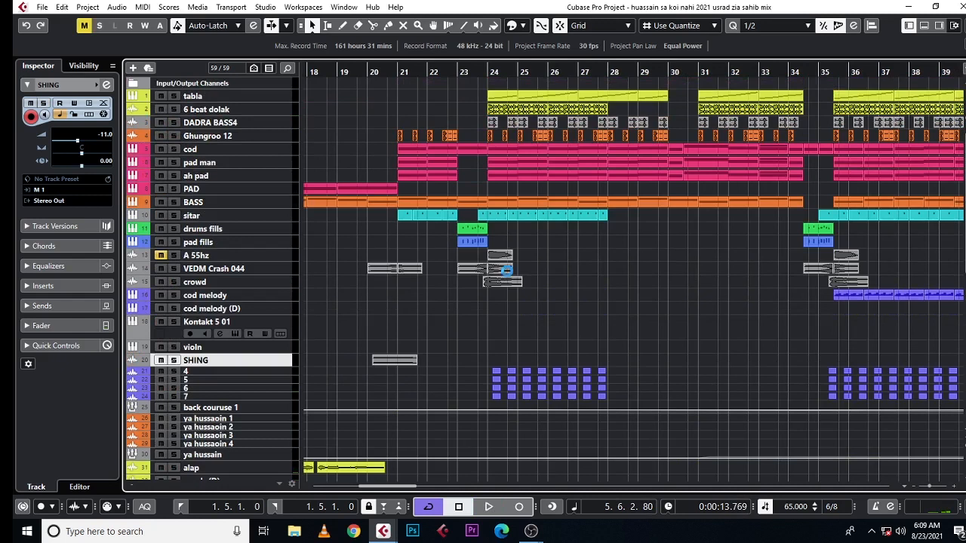
pyautogui.hscroll(3, 440, 103)
pyautogui.moveTo(358, 77); pyautogui.dragTo(360, 91)
pyautogui.click(174, 97)
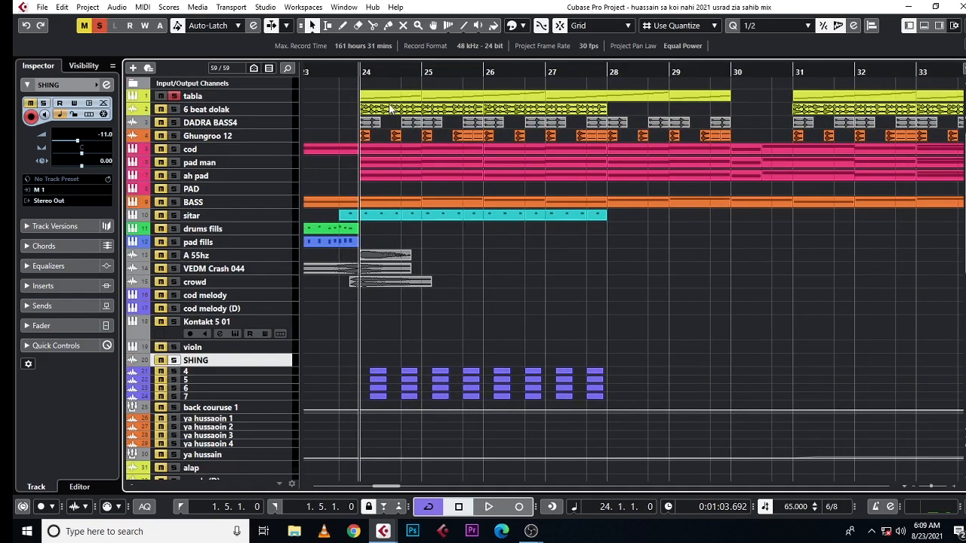
pyautogui.hotkey('shift', 'g')
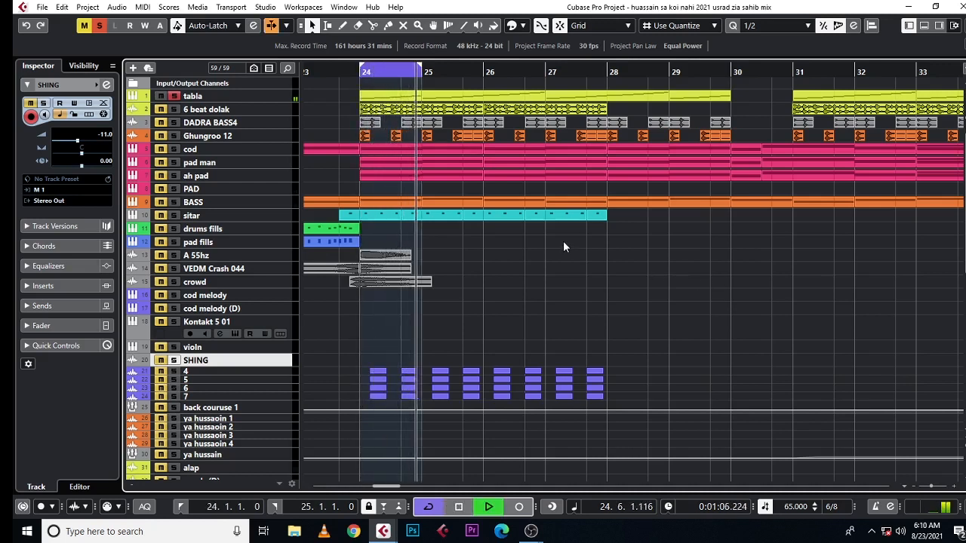
pyautogui.press('space')
# Step: Solo the 6 beat dolak track instead of tabla and play its part in the bar 24 loop
pyautogui.click(176, 97)
pyautogui.click(175, 111)
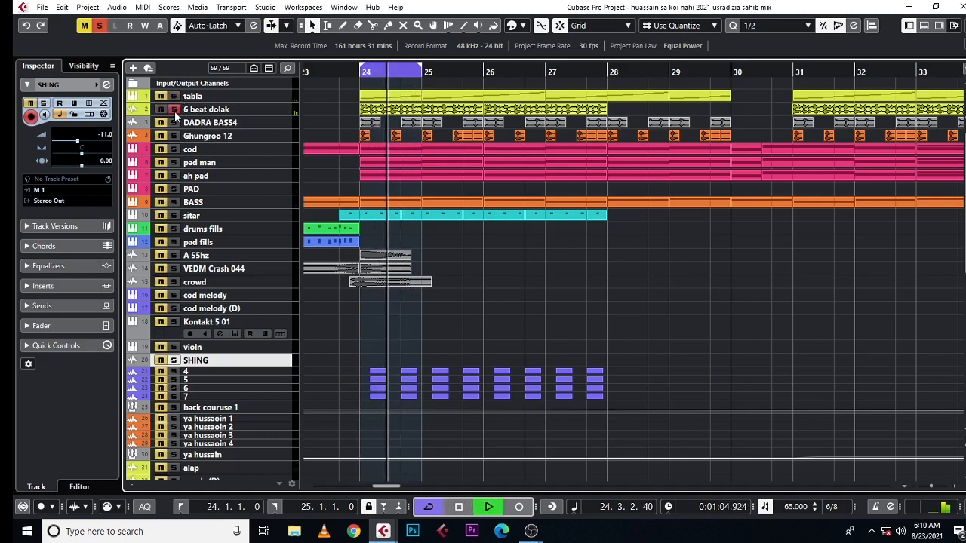
pyautogui.press('space')
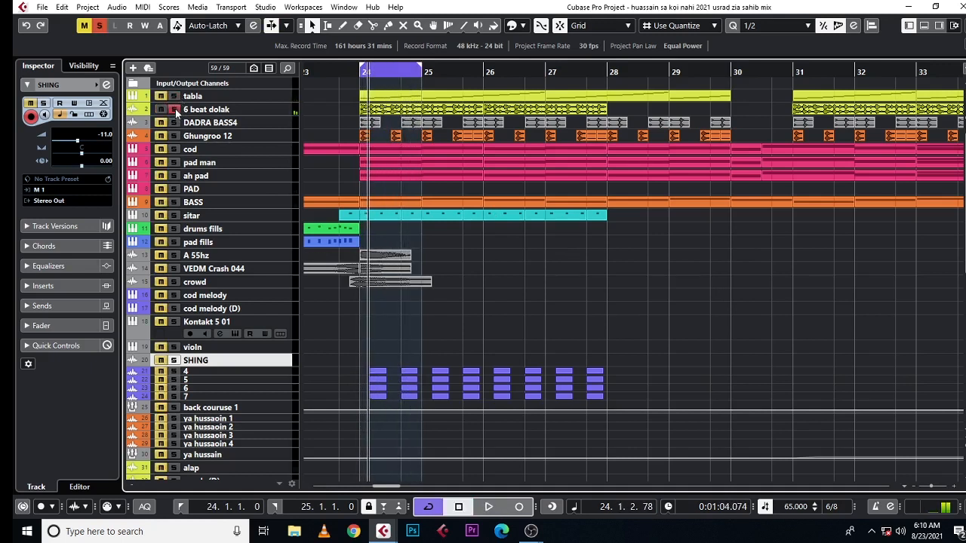
# Step: Solo the DADRA BASS4 track instead of 6 beat dolak and listen to it looping over bar 24
pyautogui.click(174, 110)
pyautogui.click(175, 122)
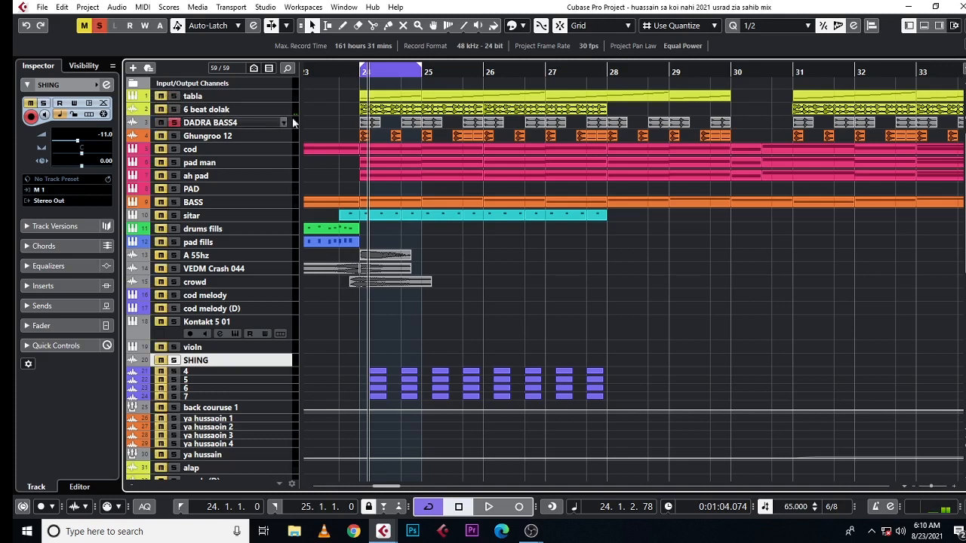
pyautogui.click(356, 77)
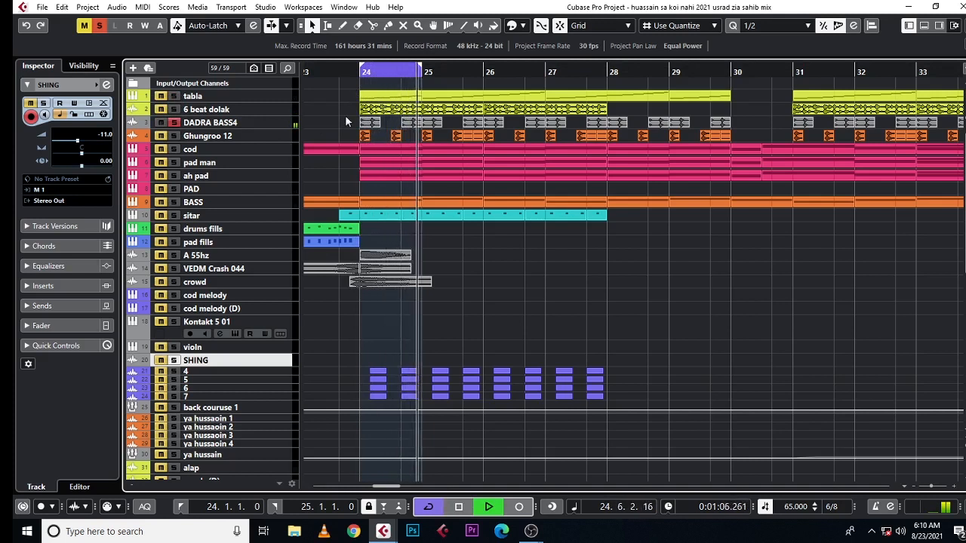
pyautogui.click(293, 124)
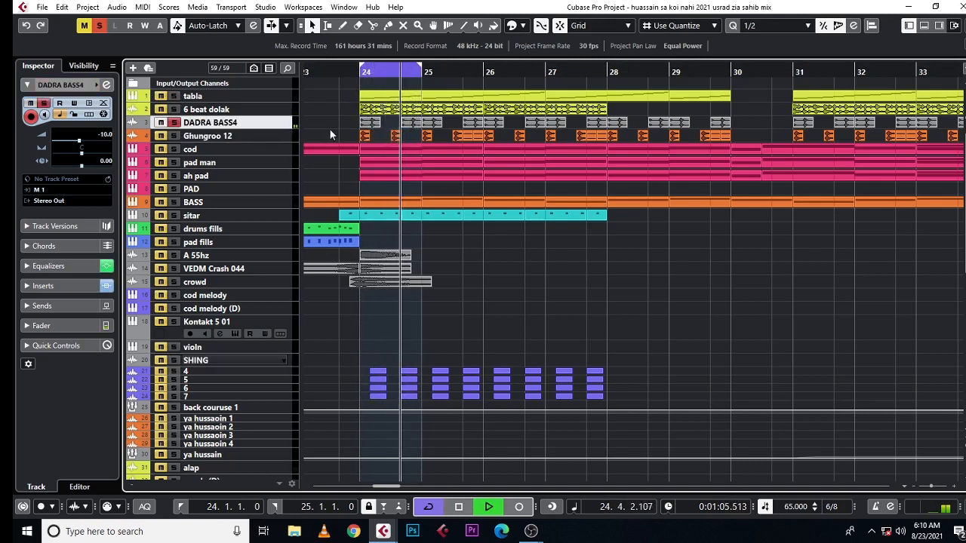
pyautogui.press('space')
# Step: Solo the Ghungroo 12 track instead of DADRA BASS4, play it in the loop, and clear its solo
pyautogui.click(174, 136)
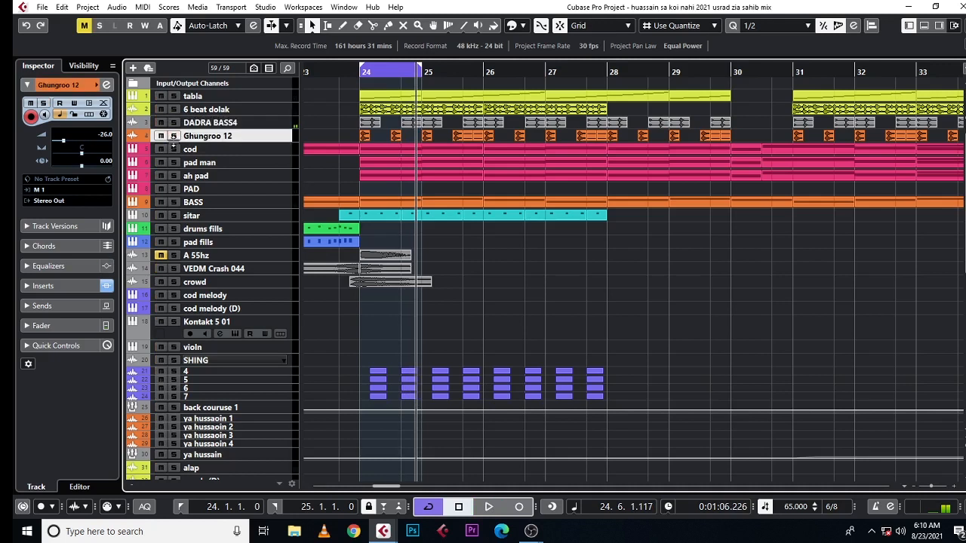
pyautogui.press('space')
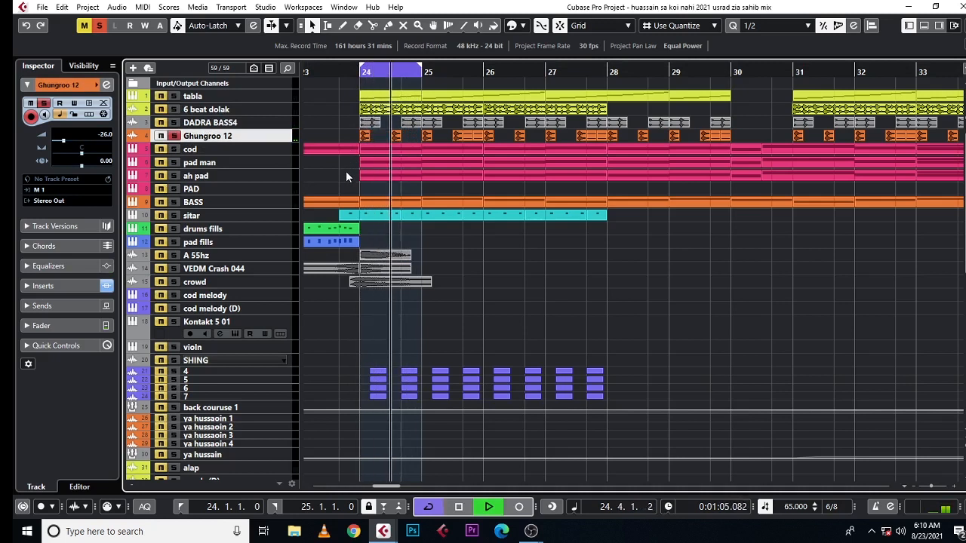
pyautogui.press('space')
pyautogui.click(173, 136)
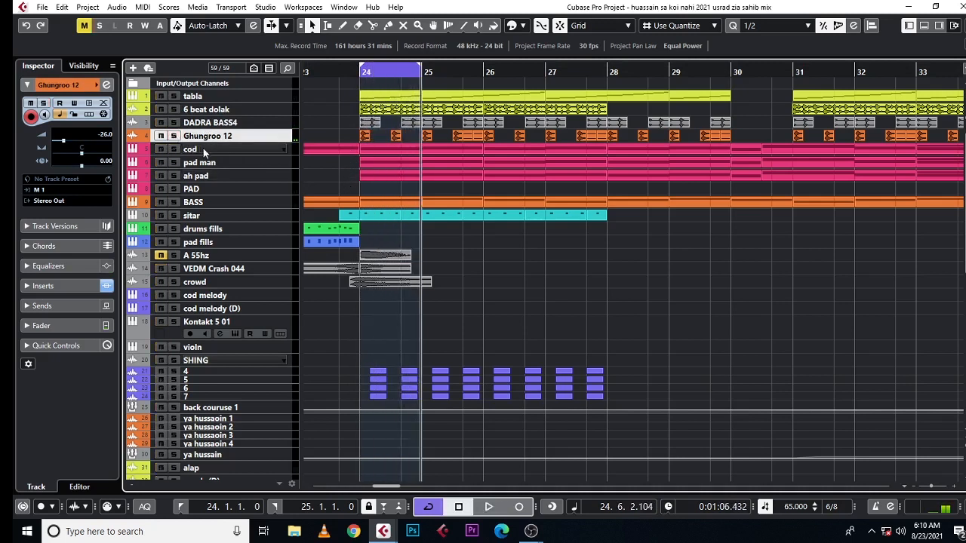
# Step: Solo the cod track, listen to its part in the bar 24 loop, and select the track
pyautogui.click(174, 148)
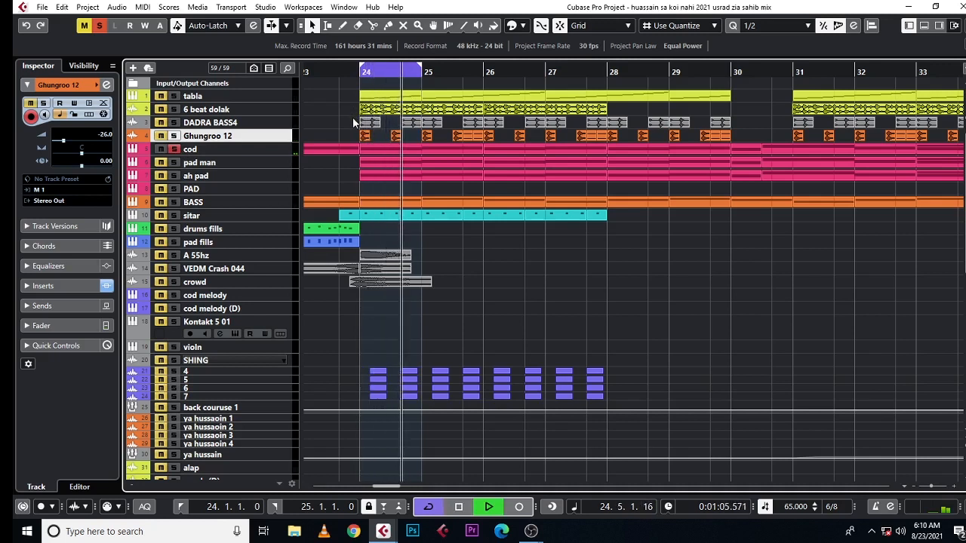
pyautogui.press('space')
pyautogui.click(292, 148)
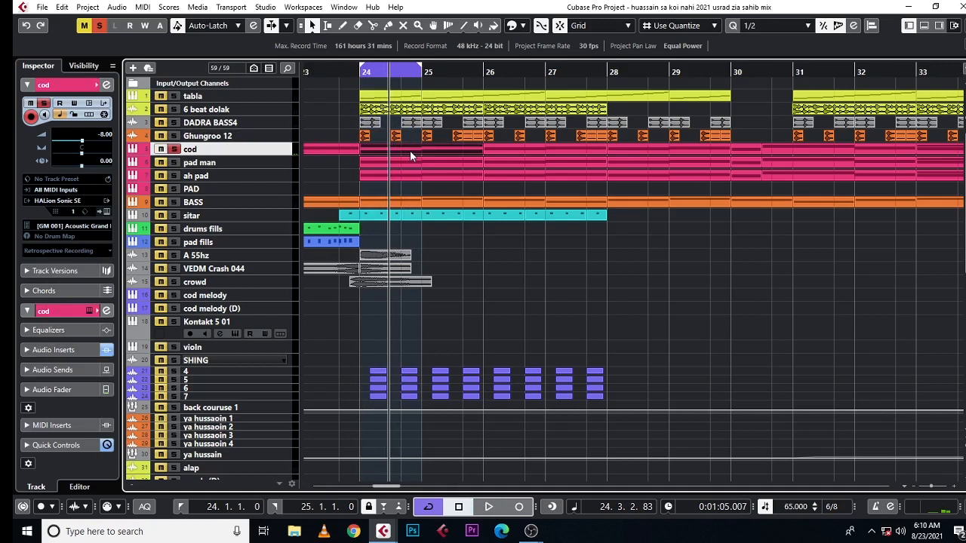
# Step: Set the loop range to the cod part from bar 24 to bar 26 and play it
pyautogui.press('p')
pyautogui.click(617, 272)
pyautogui.press('space')
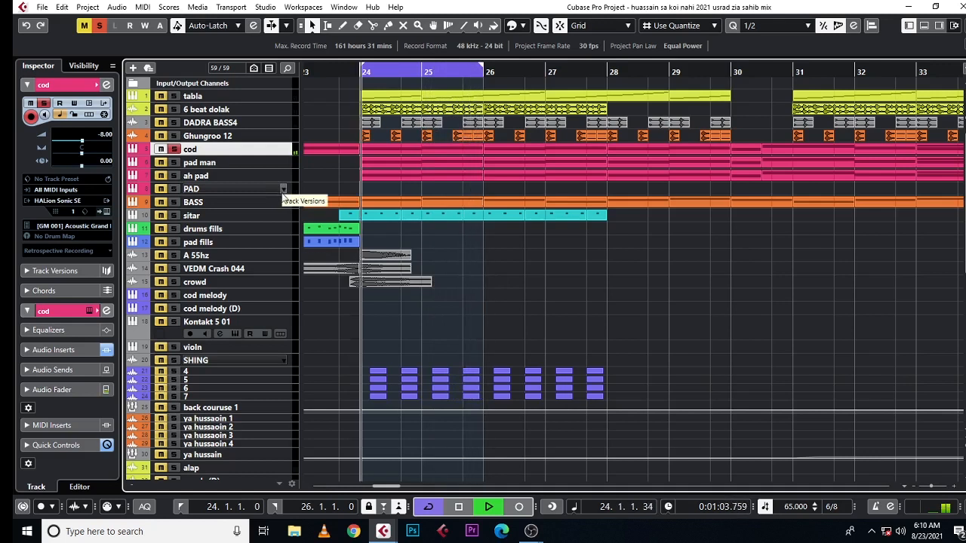
pyautogui.press('space')
# Step: Solo the pad man track instead of cod and play its part in the two-bar loop
pyautogui.click(173, 149)
pyautogui.click(174, 162)
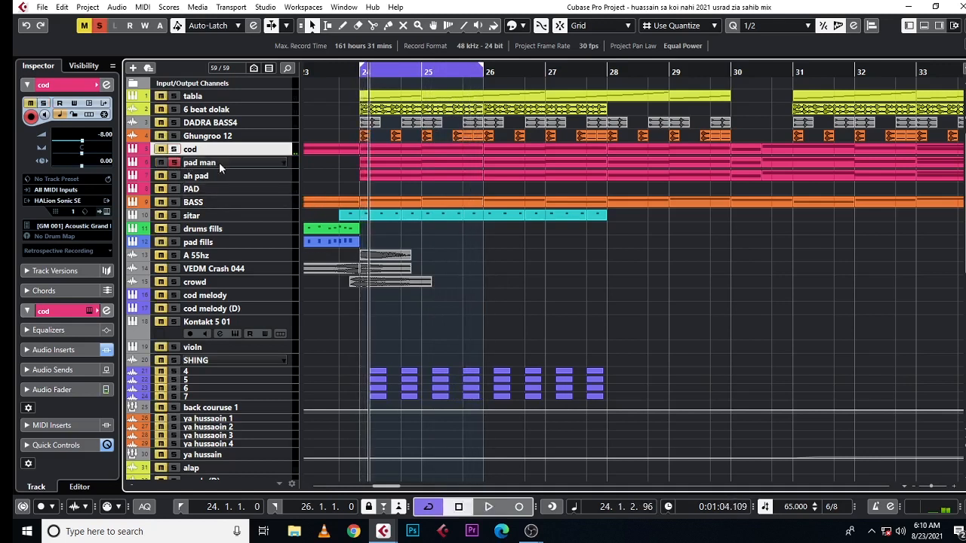
pyautogui.click(219, 162)
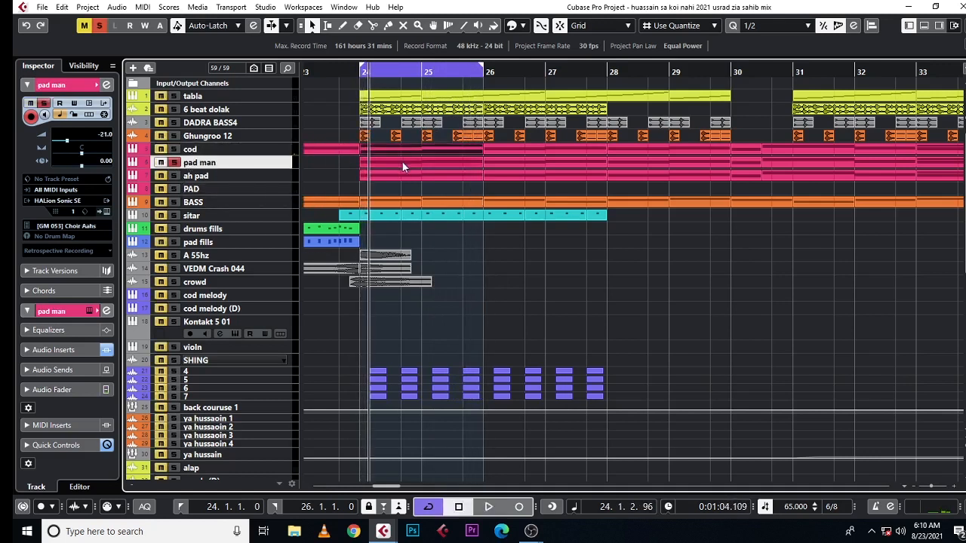
pyautogui.press('space')
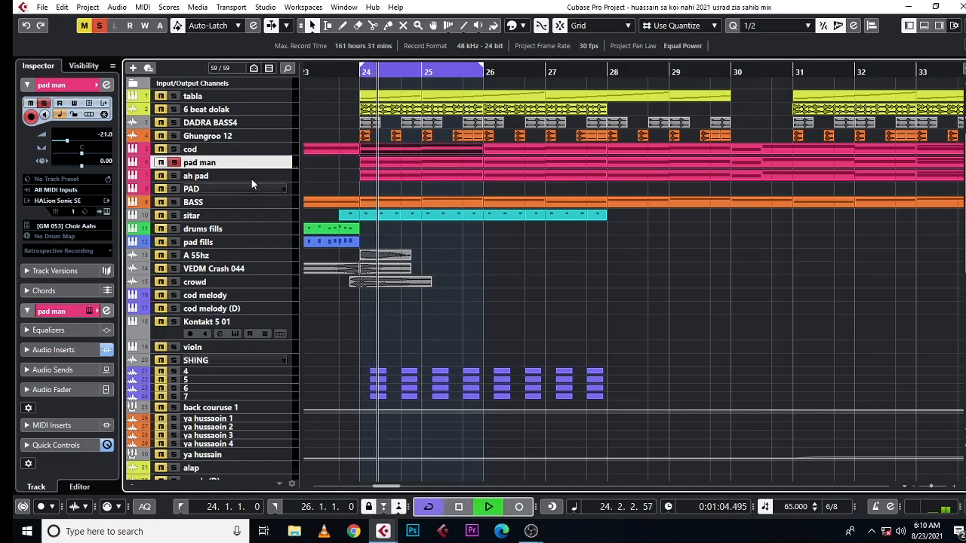
# Step: Solo the ah pad track instead of pad man and view its Kontakt Voices of Rapture instrument before closing it
pyautogui.click(174, 163)
pyautogui.click(174, 178)
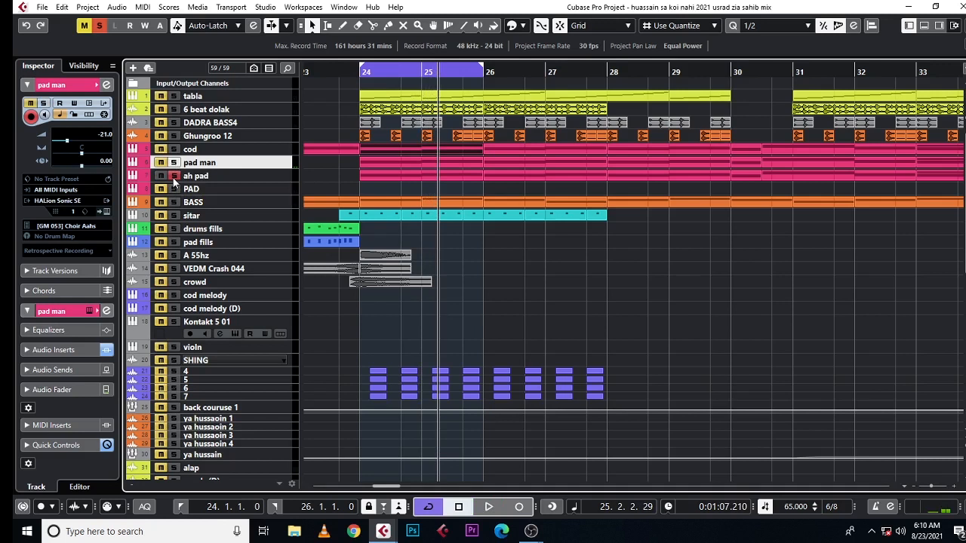
pyautogui.click(206, 178)
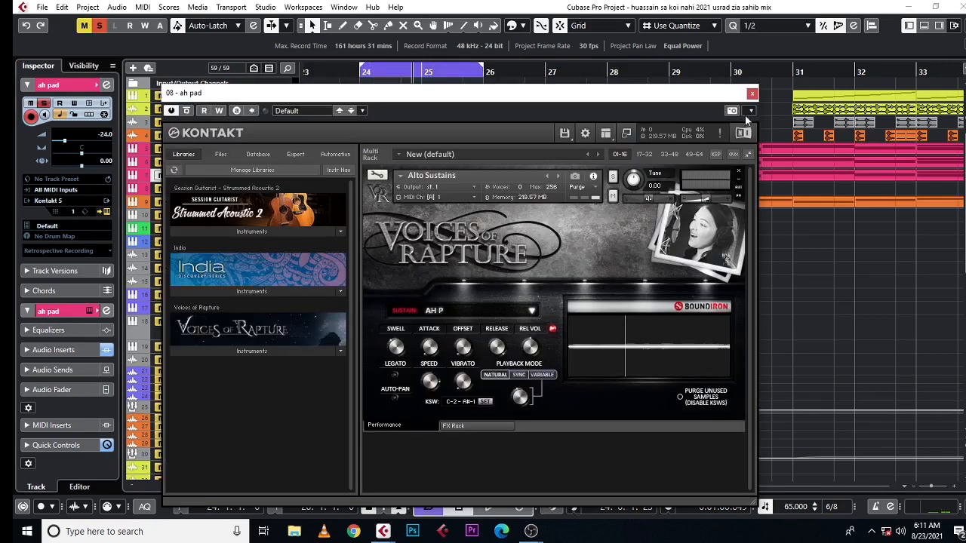
pyautogui.click(753, 93)
# Step: Solo the pad man track, view its HALion Sonic SE instrument and preset browser, and close the instrument
pyautogui.click(180, 163)
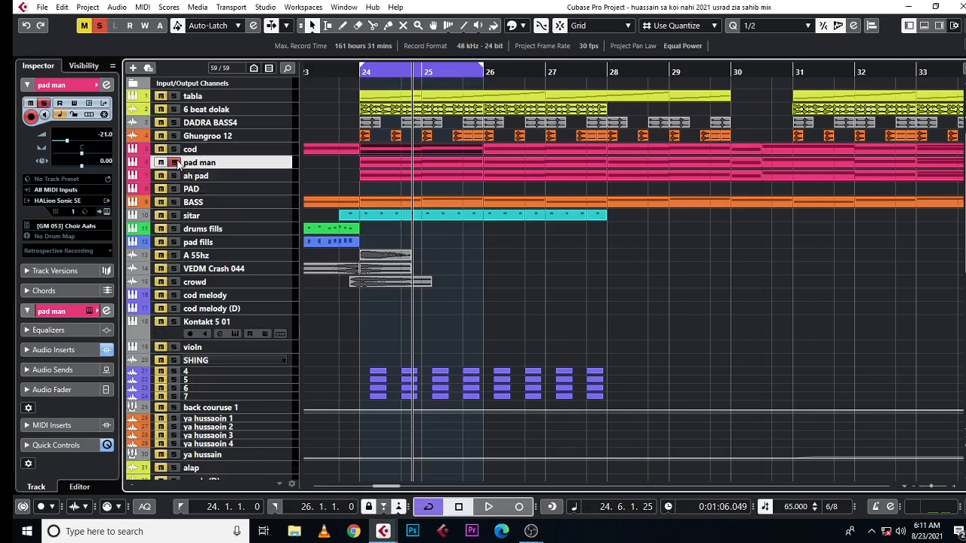
pyautogui.click(106, 213)
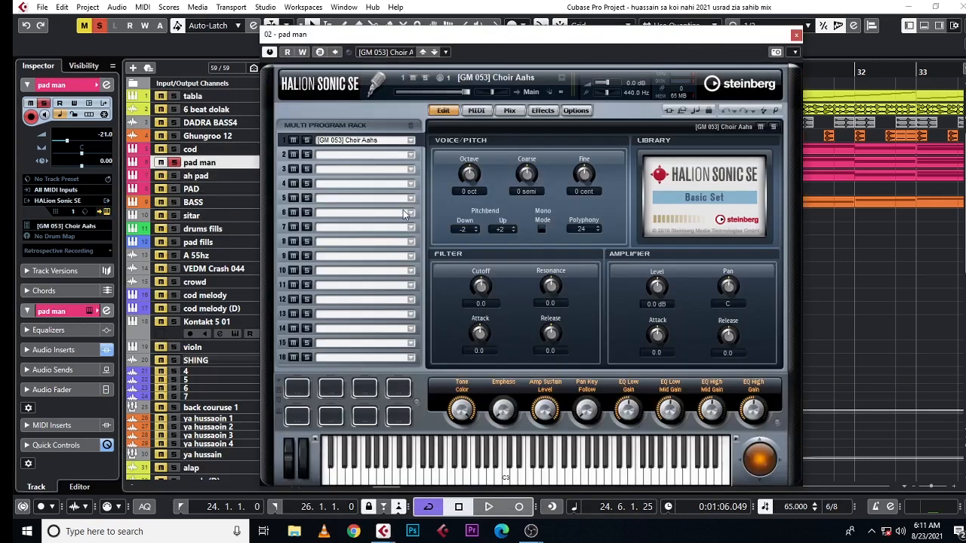
pyautogui.click(405, 53)
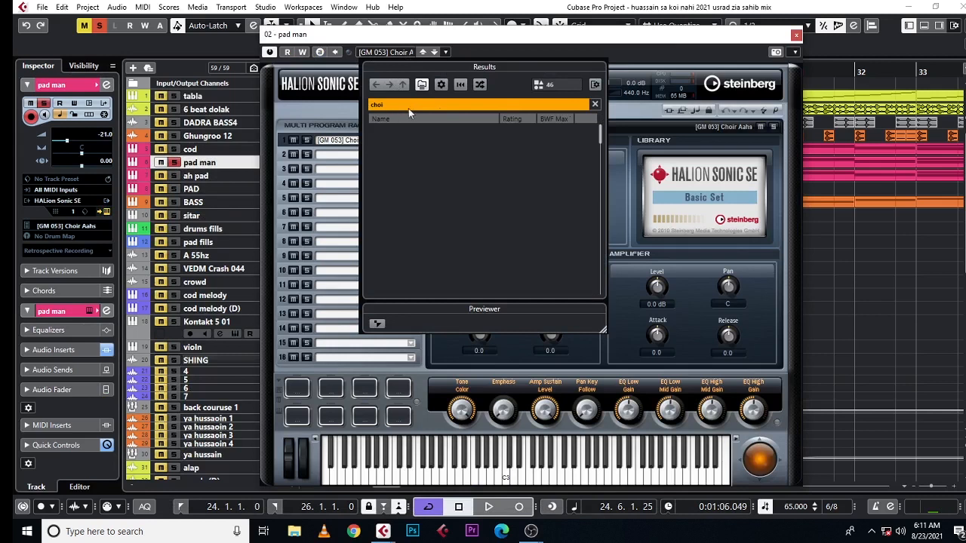
pyautogui.click(789, 35)
pyautogui.click(795, 35)
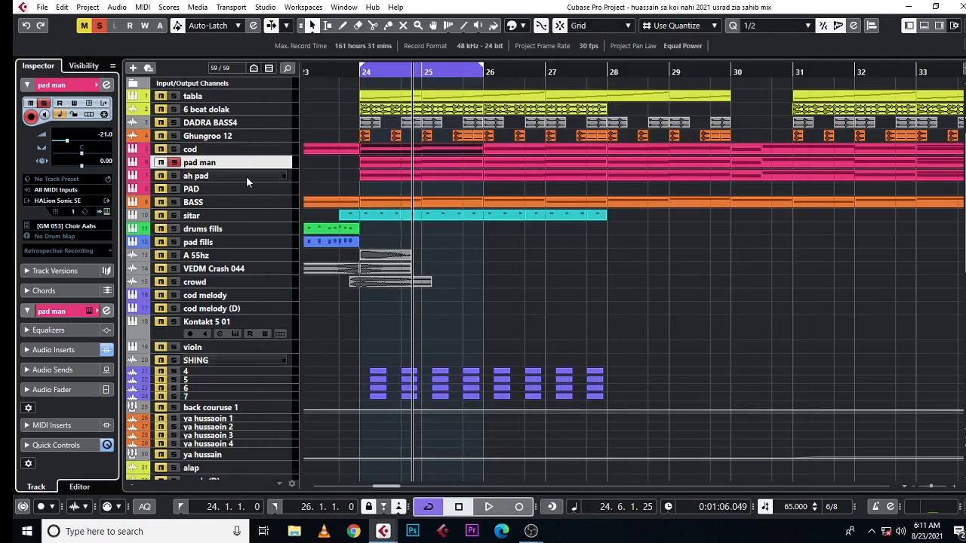
# Step: Solo the BASS track instead of pad man and play its part from bar 24
pyautogui.click(173, 162)
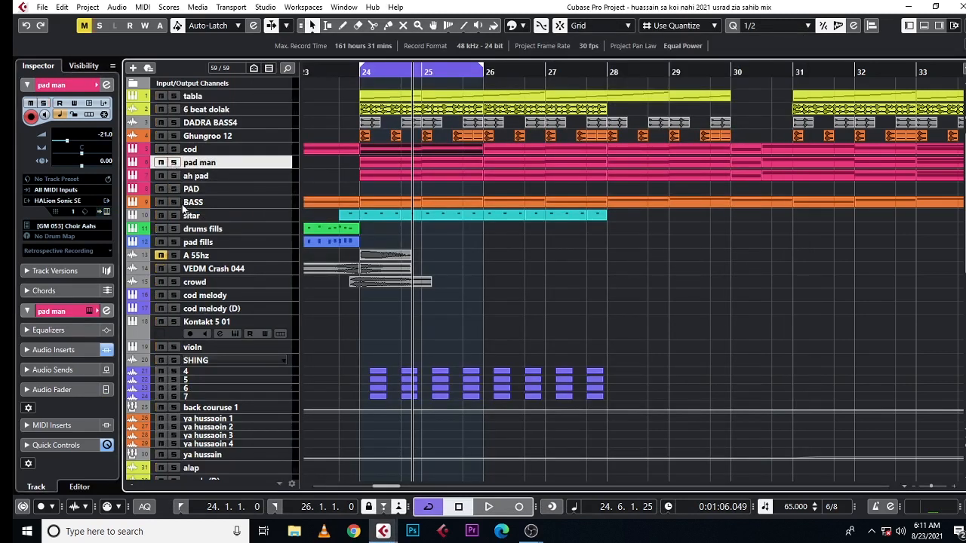
pyautogui.click(174, 202)
pyautogui.click(359, 73)
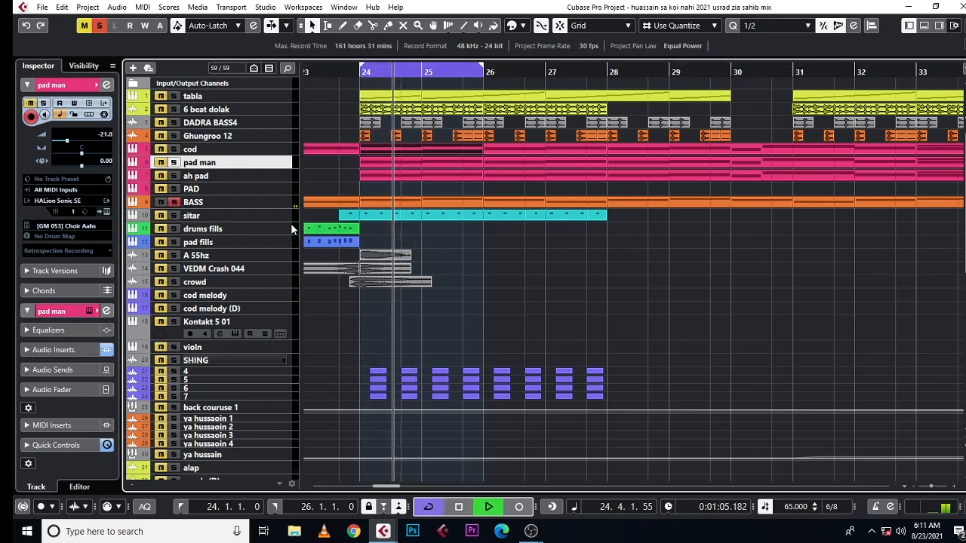
# Step: Solo the sitar track instead of BASS, play it from just before bar 24, and clear its solo
pyautogui.click(174, 203)
pyautogui.click(174, 216)
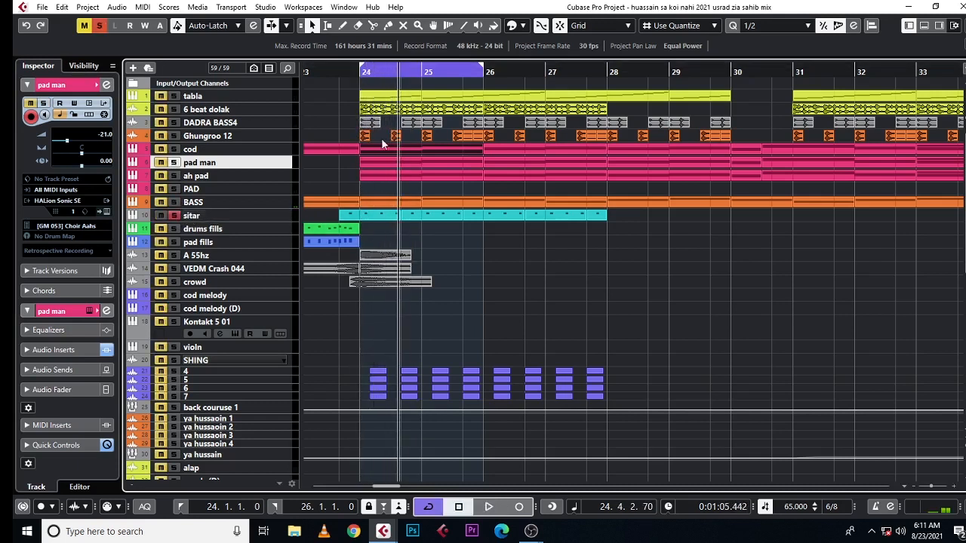
pyautogui.click(337, 73)
pyautogui.press('space')
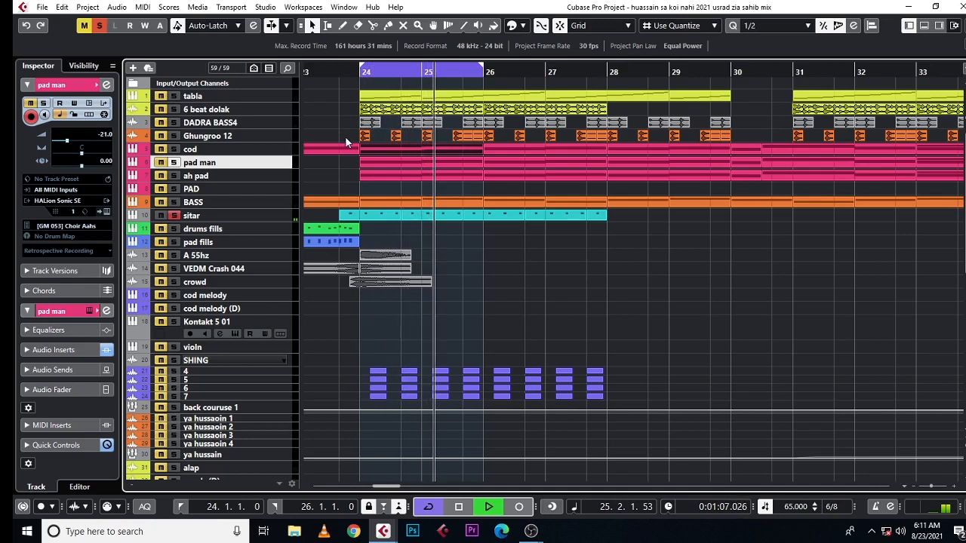
pyautogui.press('space')
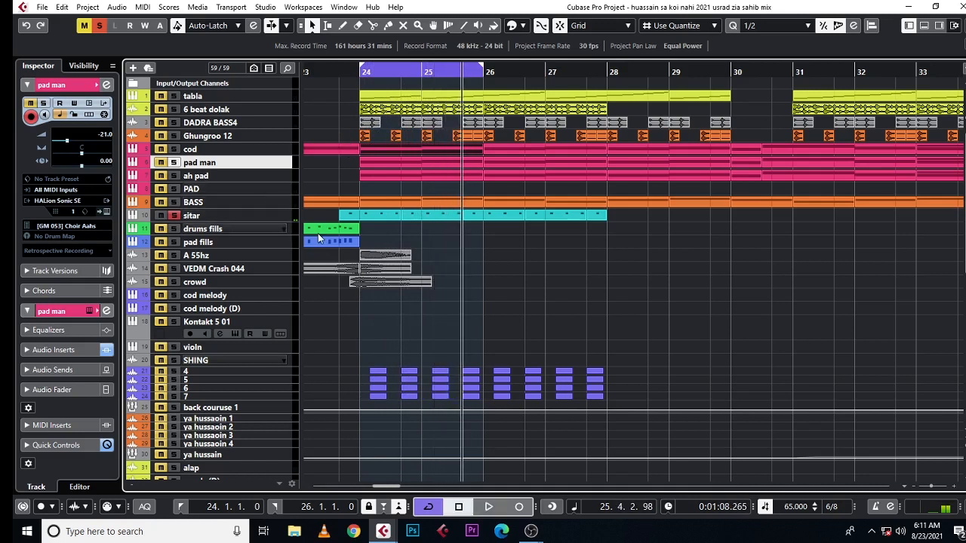
pyautogui.click(174, 216)
# Step: Play the loop from bar 24 while soloing the tracks from tabla down to sitar one after another
pyautogui.click(351, 78)
pyautogui.click(254, 101)
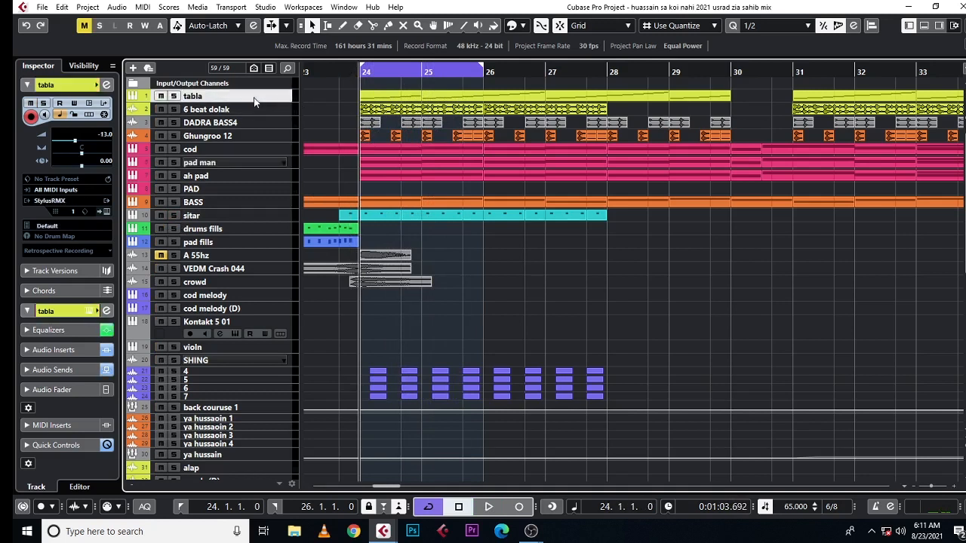
pyautogui.press('space')
pyautogui.click(174, 95)
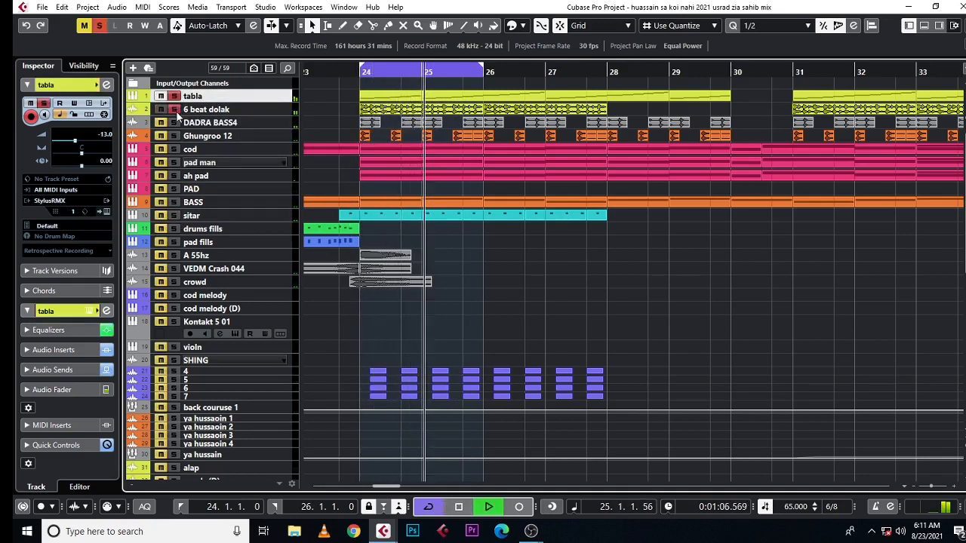
pyautogui.click(175, 124)
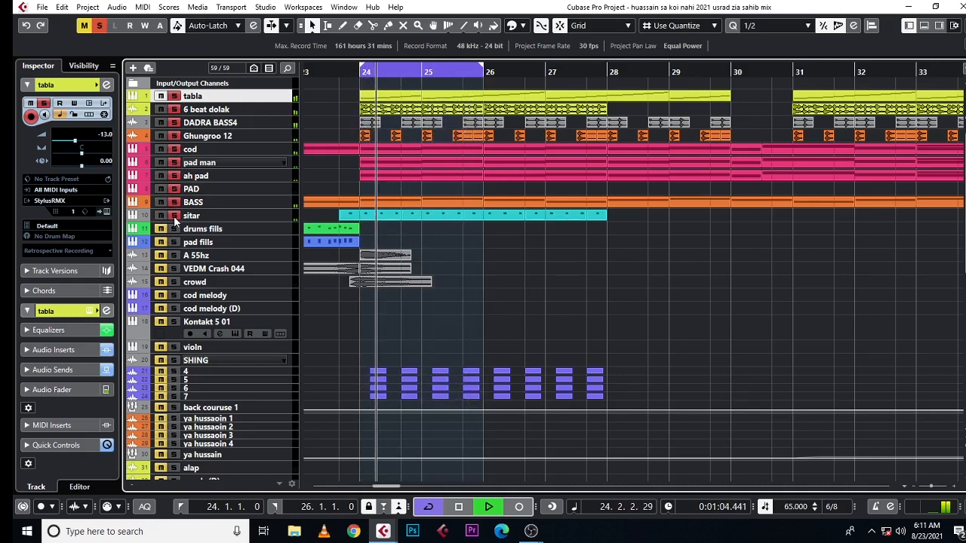
pyautogui.press('space')
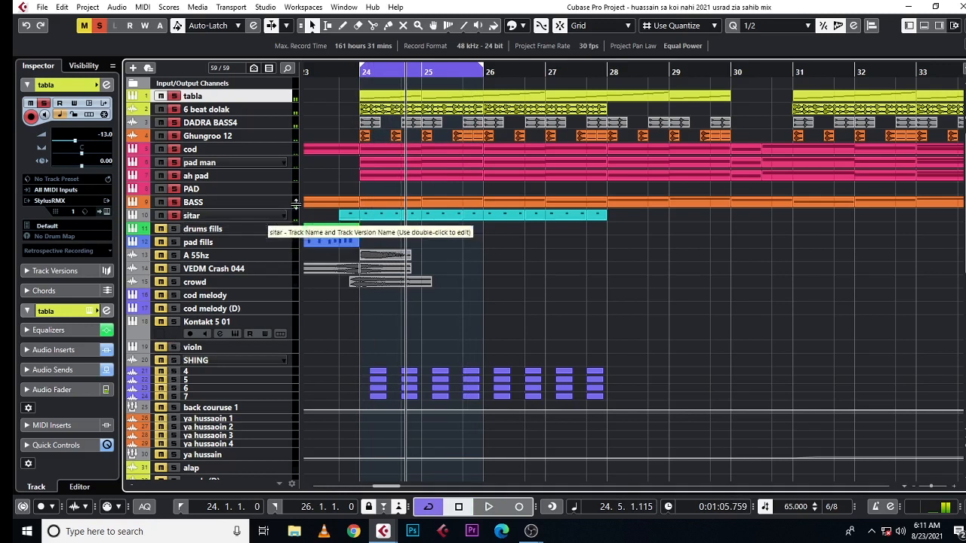
# Step: Add tracks 4 to 7 and back couruse 1 to the soloed tracks and play them together from bar 24
pyautogui.click(285, 216)
pyautogui.click(336, 90)
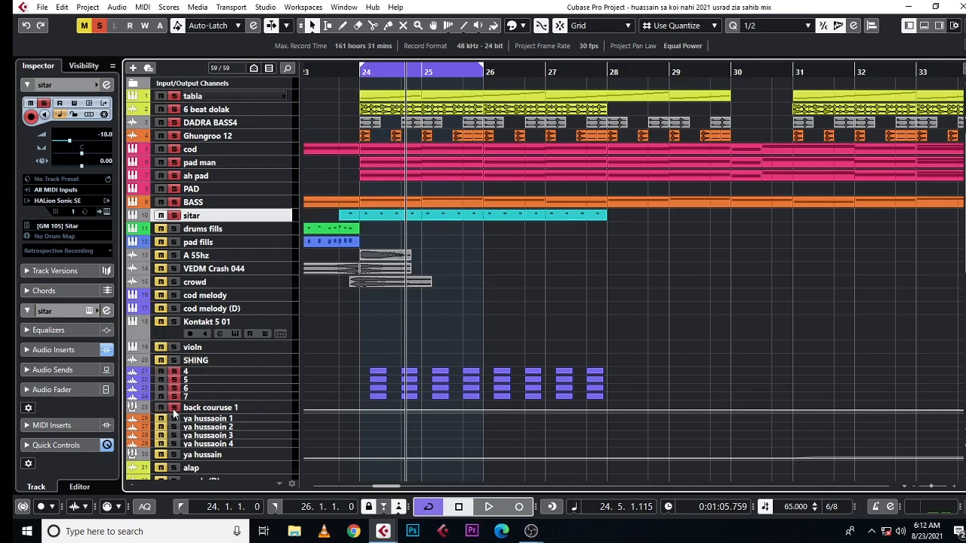
pyautogui.click(347, 72)
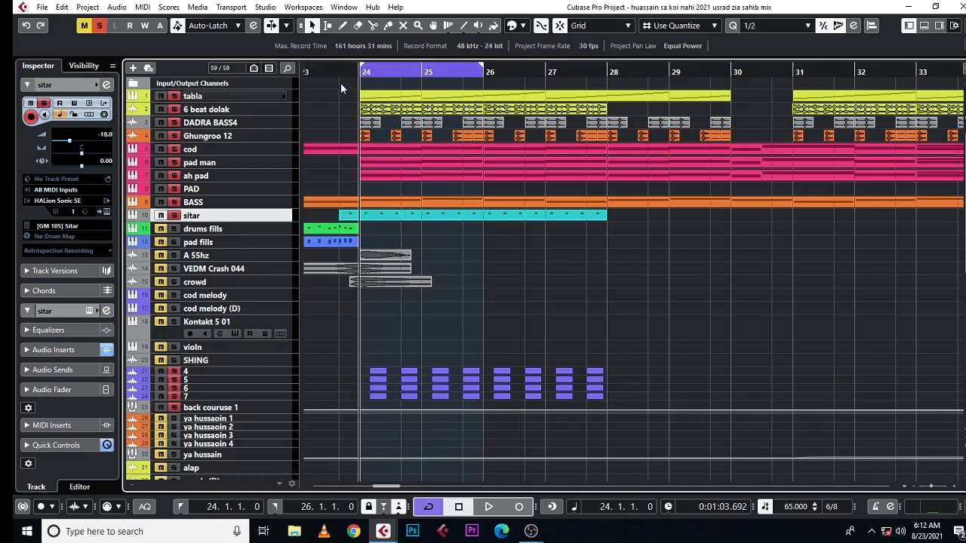
pyautogui.press('space')
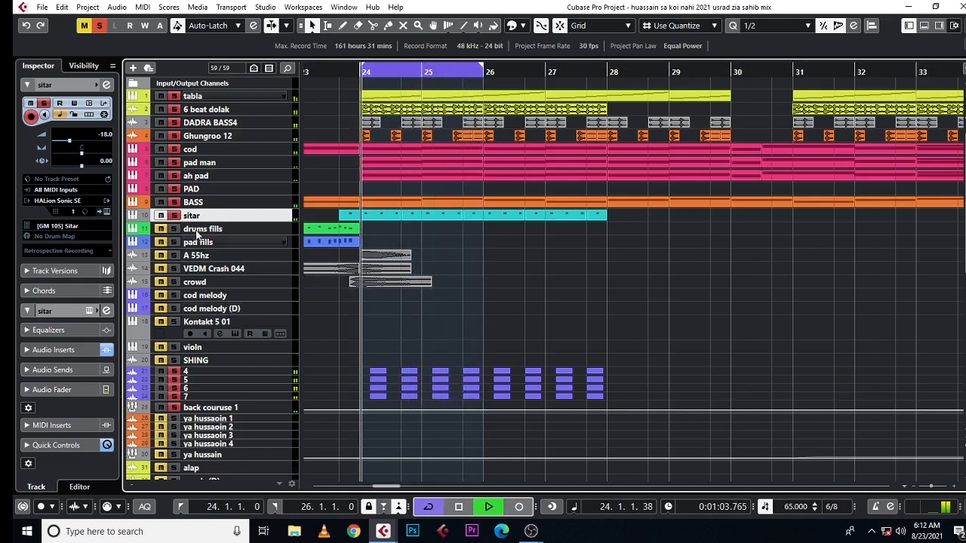
# Step: Keep only tracks 4 to 7 and back couruse 1 soloed while playing, stop playback, and clear their solo
pyautogui.click(175, 407)
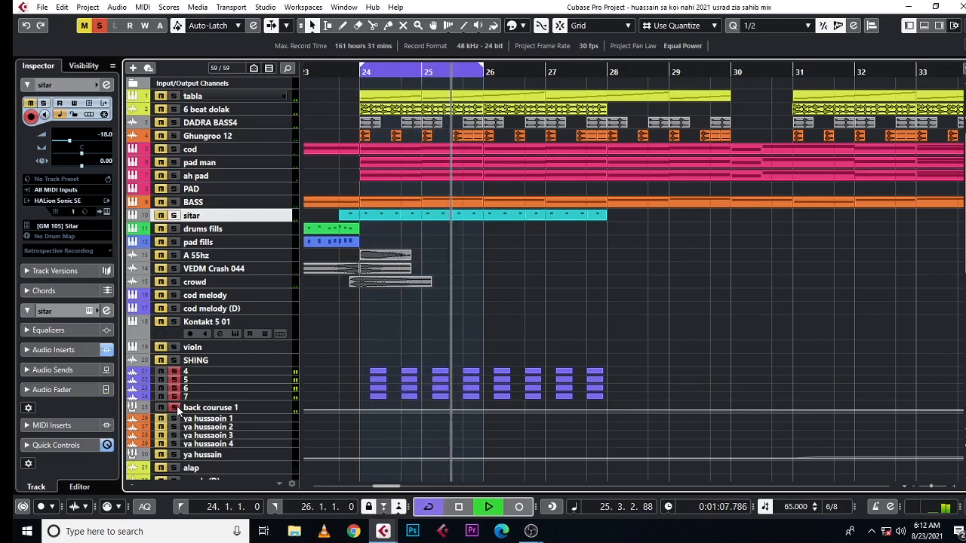
pyautogui.press('space')
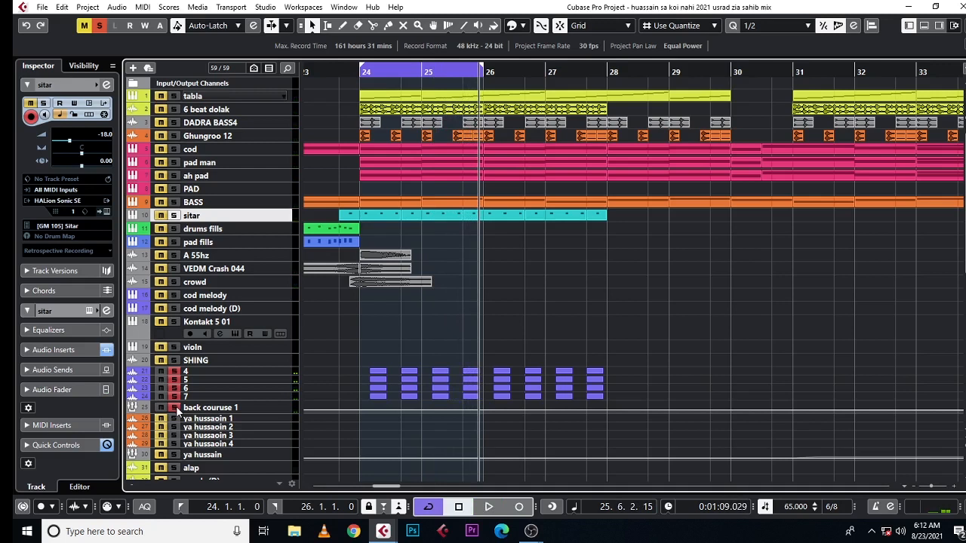
pyautogui.click(175, 409)
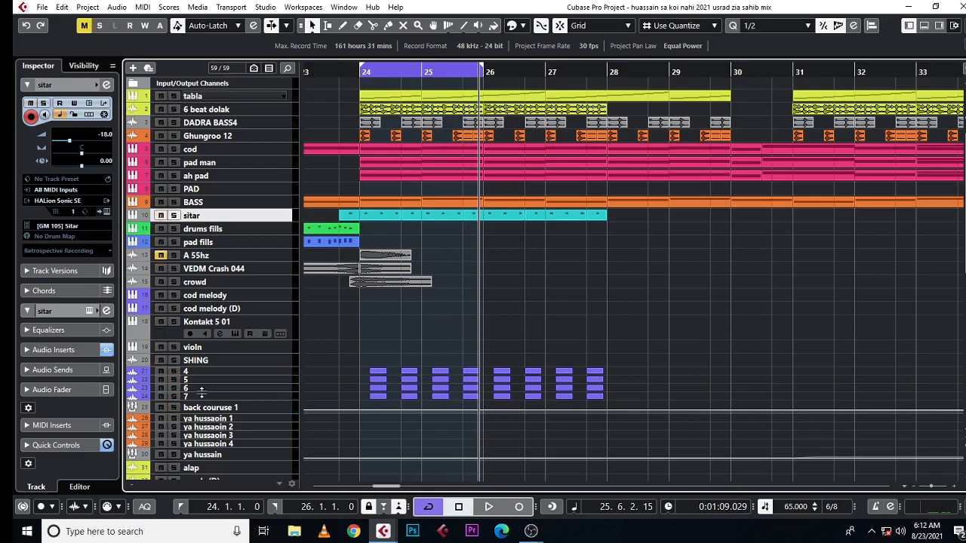
# Step: Play the full mix from bar 22, beat 5, through the drums fills and pad fills parts at bar 23
pyautogui.moveTo(536, 64); pyautogui.dragTo(518, 58)
pyautogui.hscroll(-2, 464, 140)
pyautogui.hscroll(2, 462, 140)
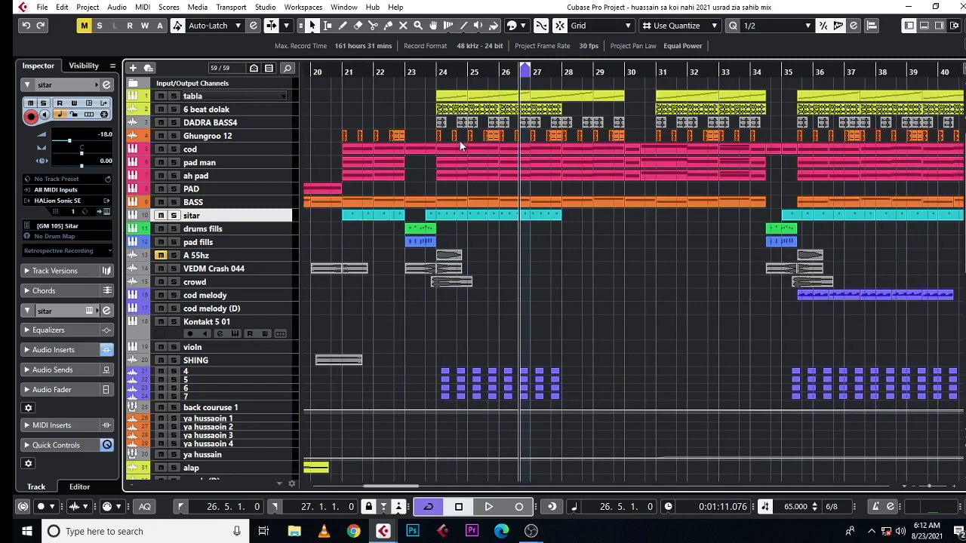
pyautogui.moveTo(402, 73)
pyautogui.mouseDown()
pyautogui.moveTo(404, 83)
pyautogui.moveTo(384, 72)
pyautogui.mouseUp()
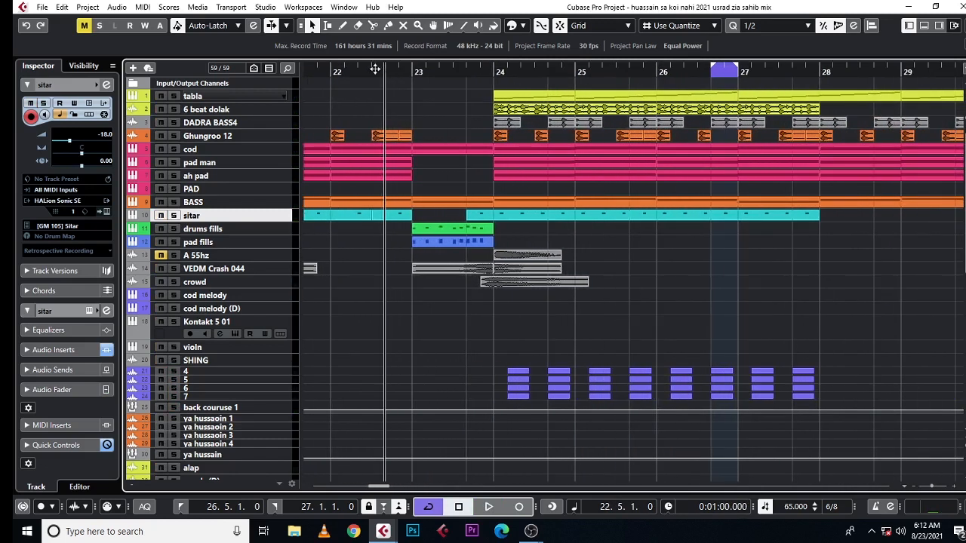
pyautogui.click(353, 61)
pyautogui.press('space')
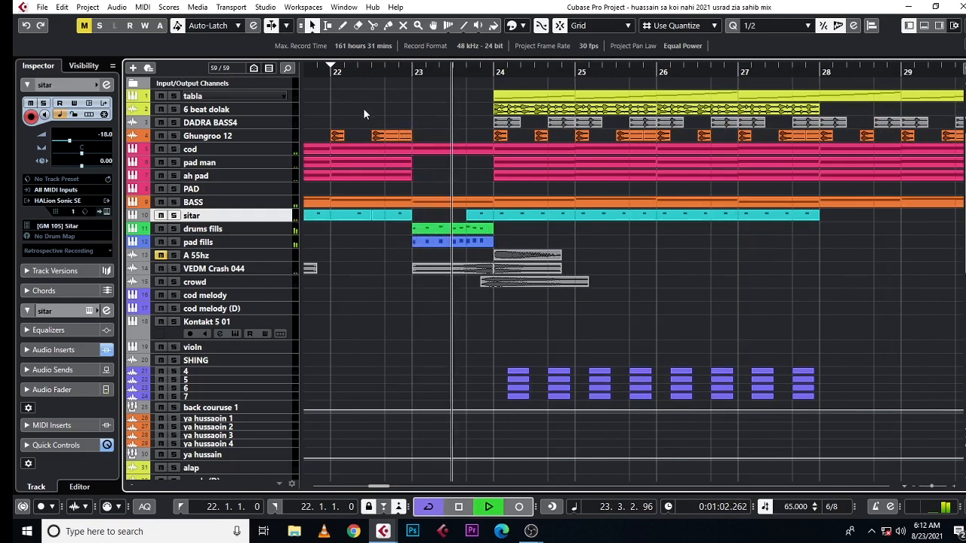
pyautogui.press('space')
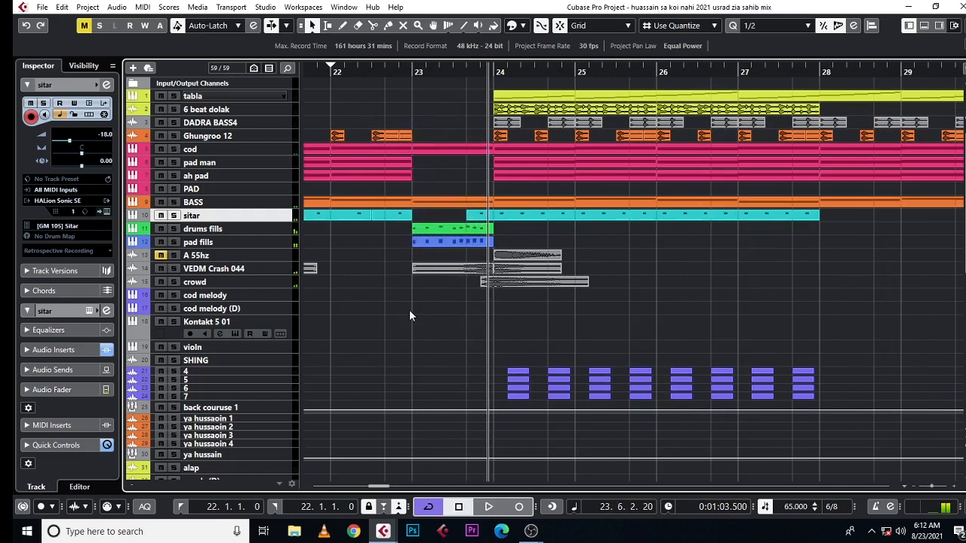
# Step: Solo the drums fills track and play its part from bar 22, beat 5
pyautogui.click(387, 73)
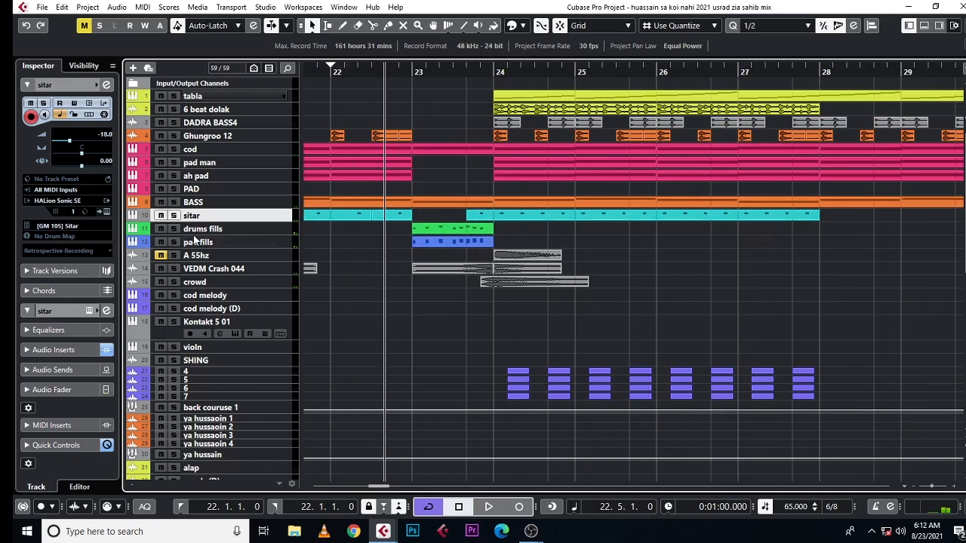
pyautogui.click(173, 228)
pyautogui.press('space')
pyautogui.click(450, 231)
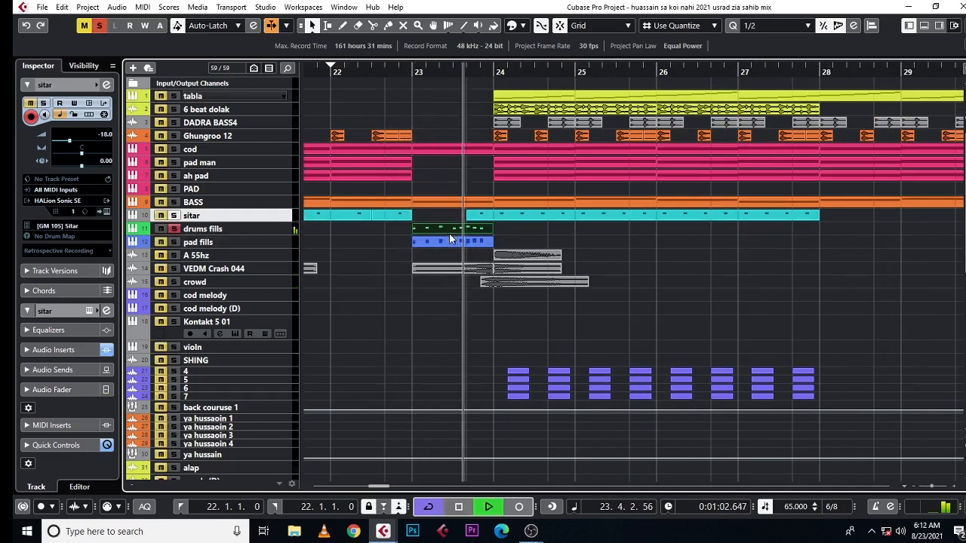
pyautogui.press('space')
# Step: Solo the pad fills track instead of drums fills at bar 23 and inspect its Choir Aahs instrument and preset list
pyautogui.click(410, 74)
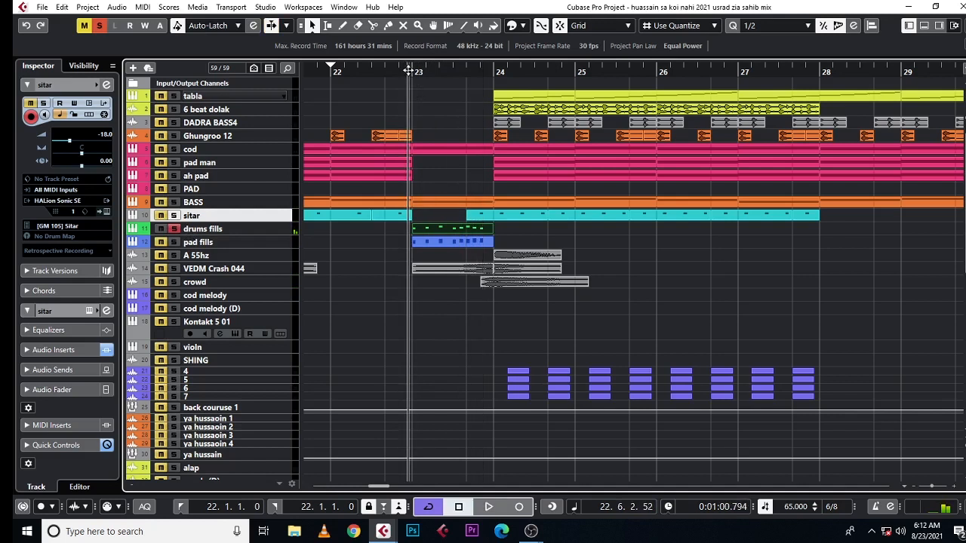
pyautogui.click(203, 246)
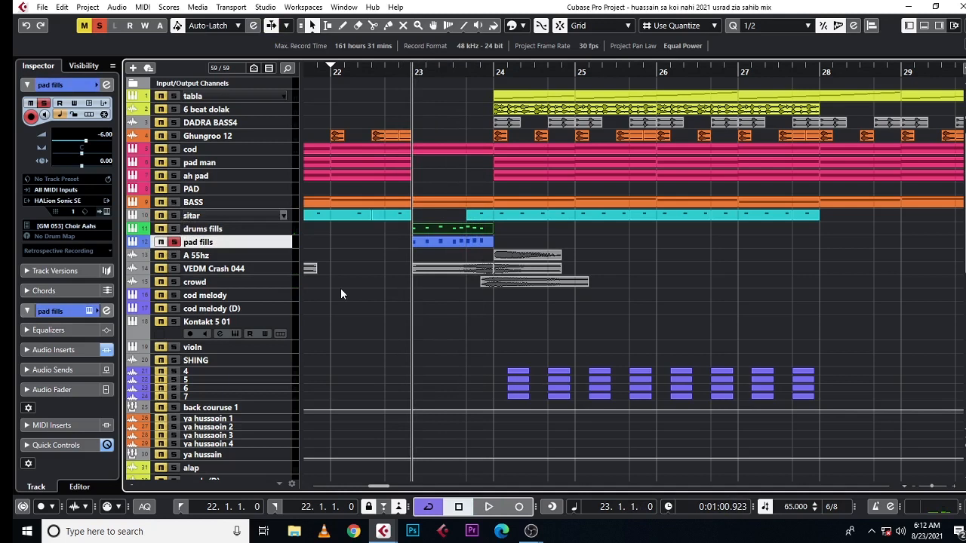
pyautogui.click(366, 295)
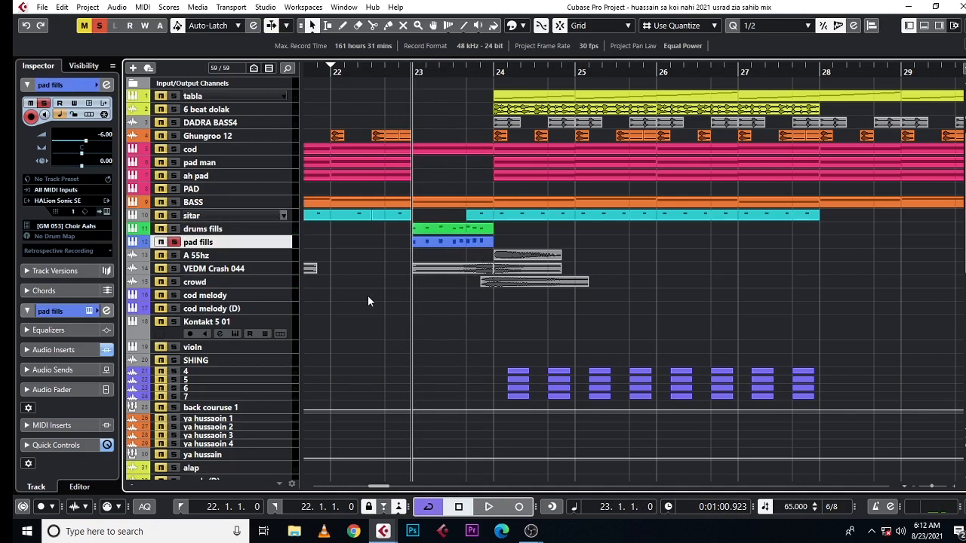
pyautogui.click(105, 212)
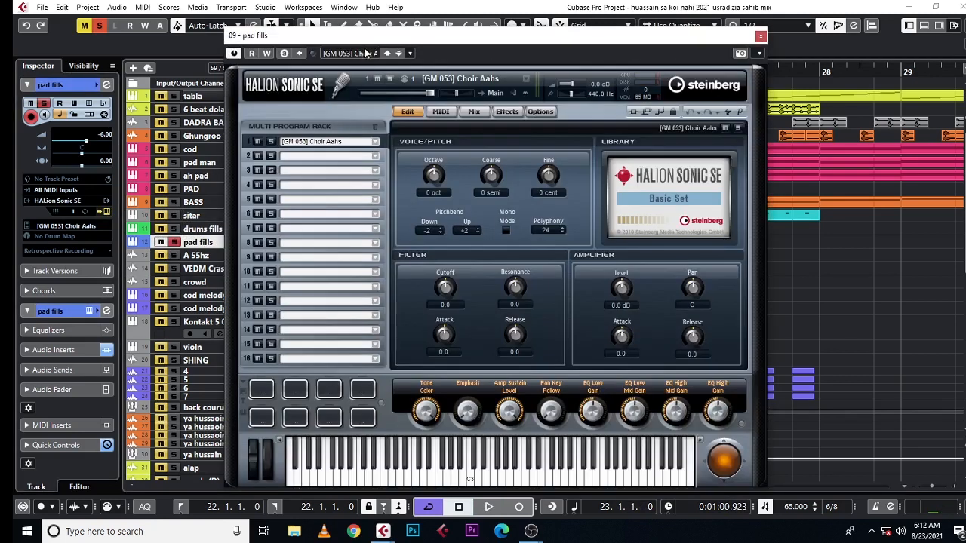
pyautogui.click(363, 54)
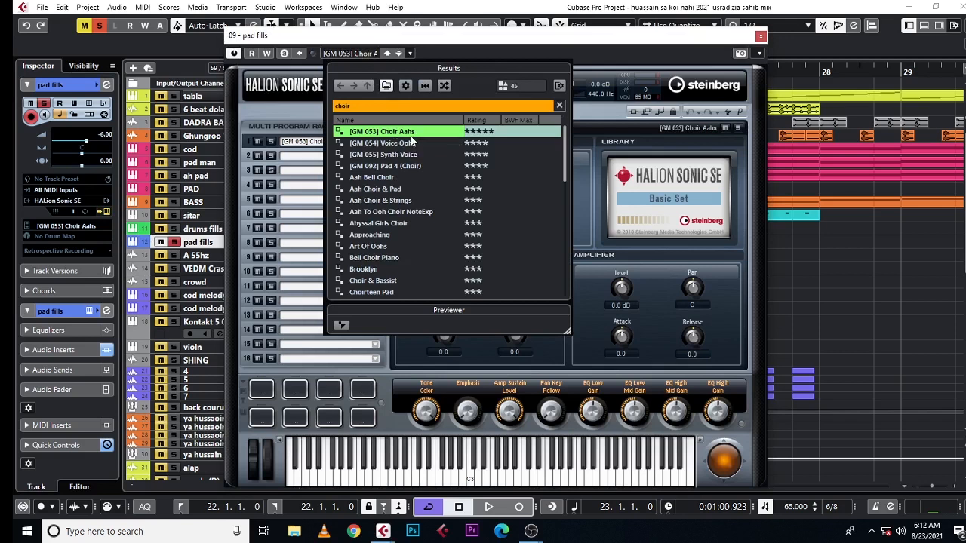
pyautogui.click(699, 36)
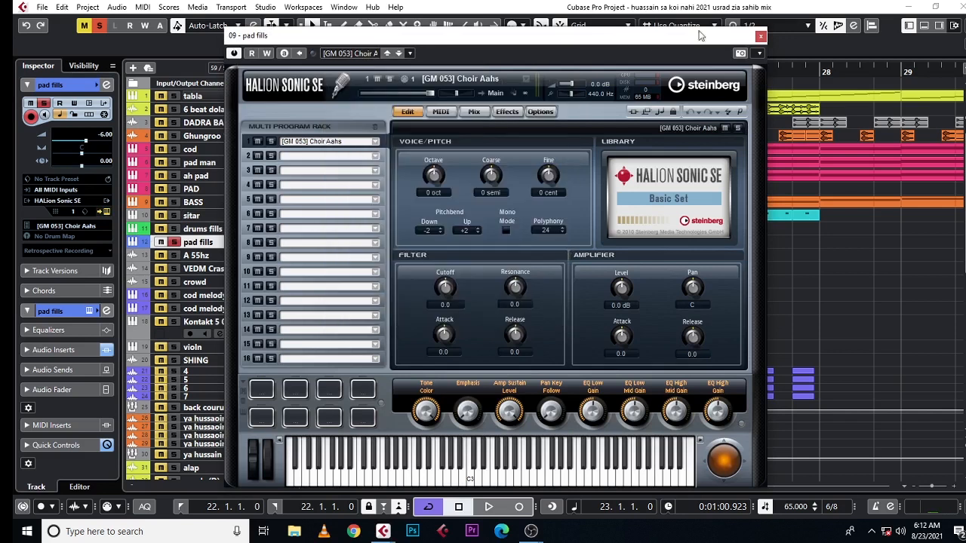
pyautogui.click(761, 36)
# Step: Play the soloed pad fills track, examine its chord notes in the key editor during playback, and close the editor
pyautogui.press('space')
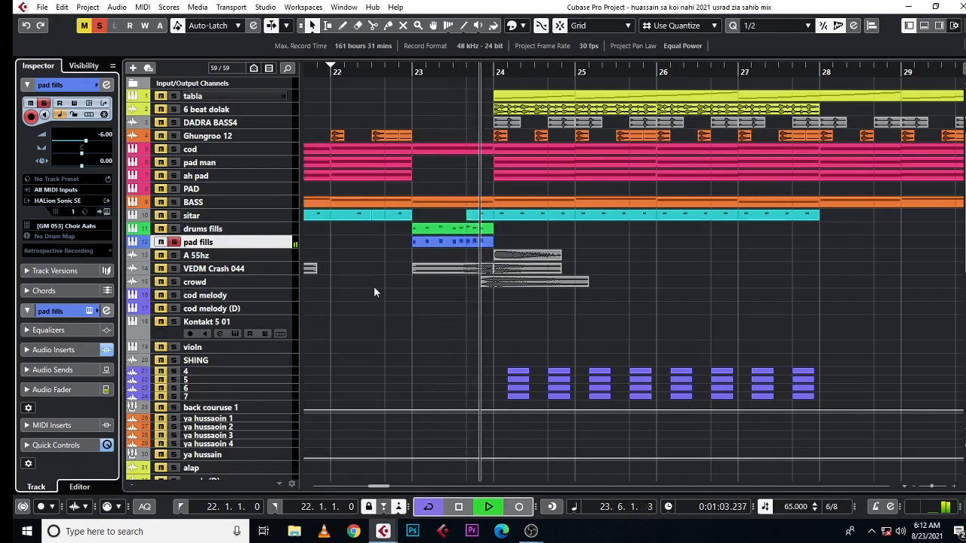
pyautogui.press('space')
pyautogui.doubleClick(444, 240)
pyautogui.moveTo(232, 225); pyautogui.dragTo(213, 237)
pyautogui.press('space')
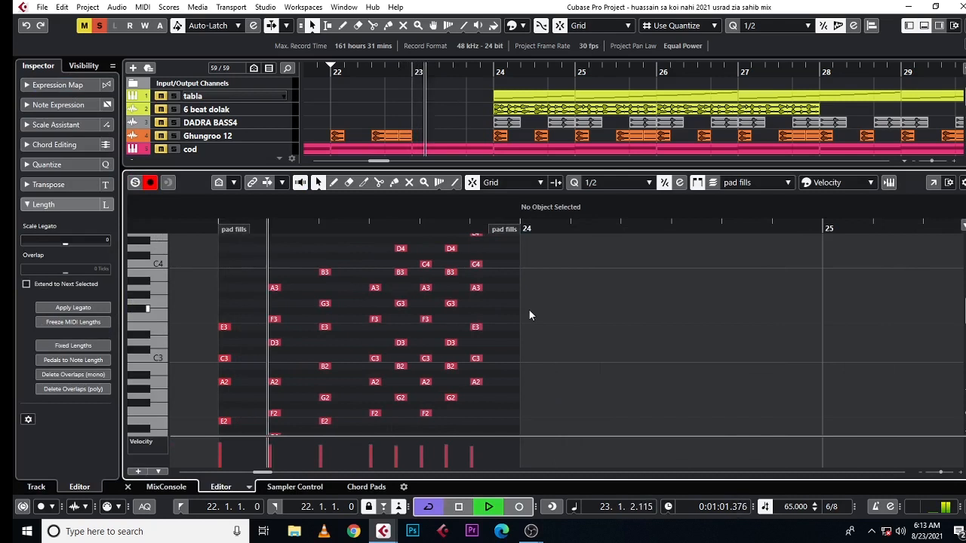
pyautogui.scroll(2, 529, 309)
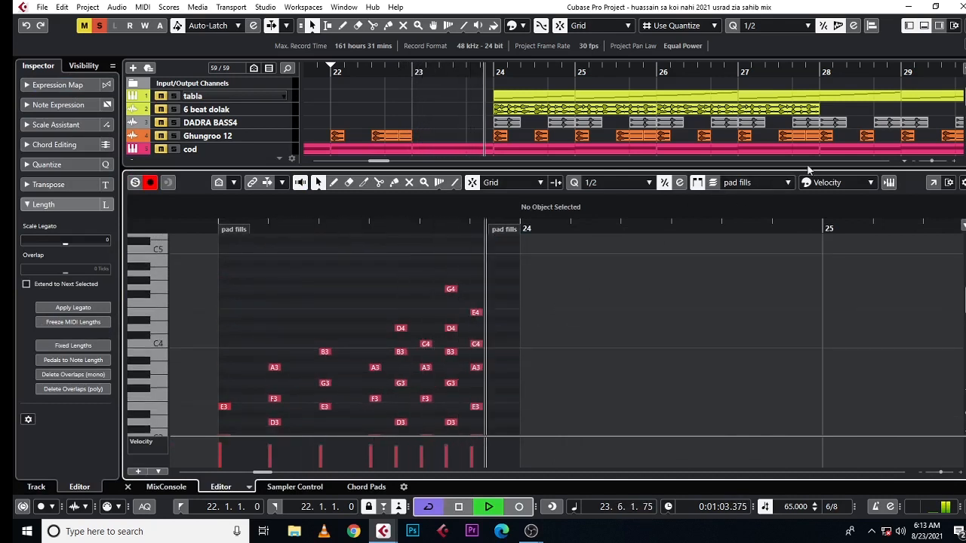
pyautogui.press('space')
pyautogui.click(924, 26)
# Step: Clear the pad fills solo and reduce the height of the A 55hz track
pyautogui.click(176, 243)
pyautogui.click(176, 255)
pyautogui.click(176, 256)
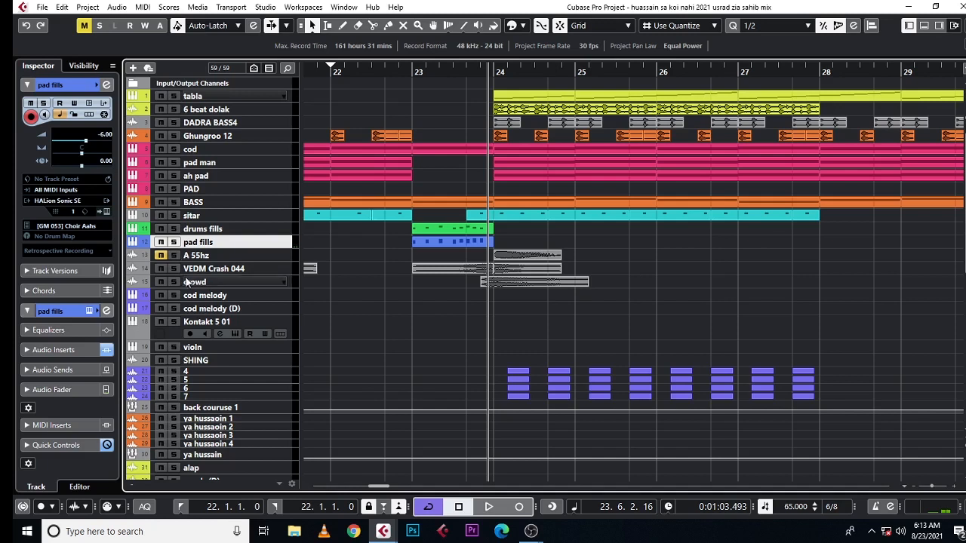
pyautogui.click(198, 260)
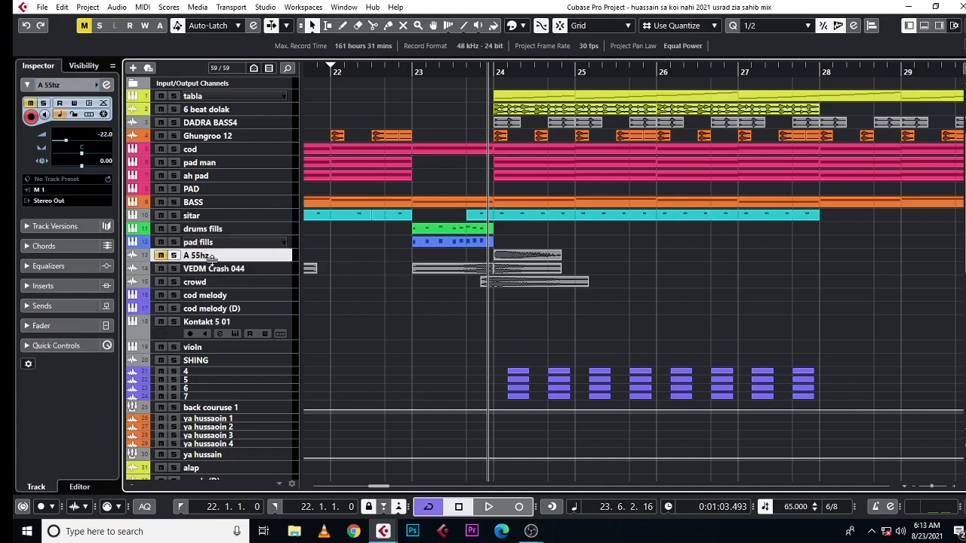
pyautogui.moveTo(224, 259); pyautogui.dragTo(224, 247)
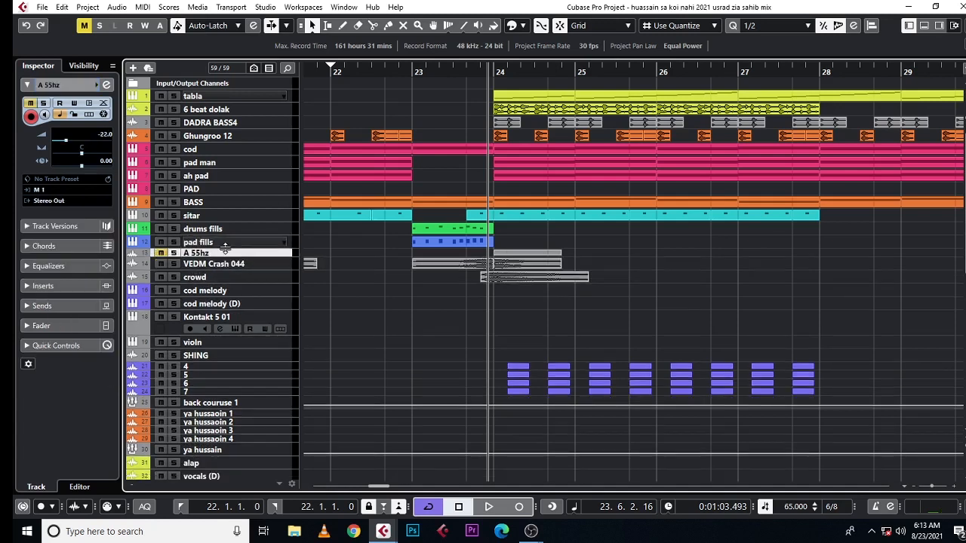
# Step: Solo the VEDM Crash 044 track and play its crash parts from just before bar 23
pyautogui.click(226, 265)
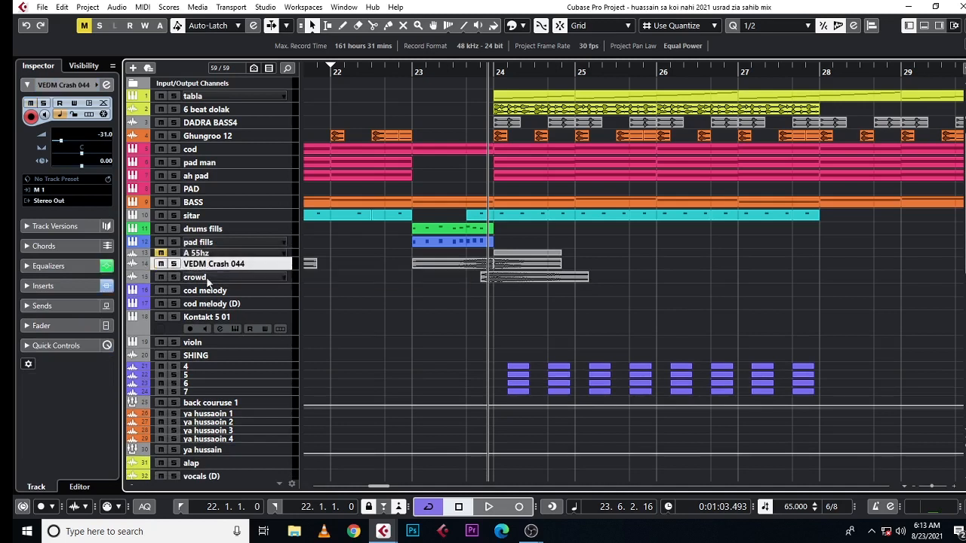
pyautogui.click(175, 265)
pyautogui.press('space')
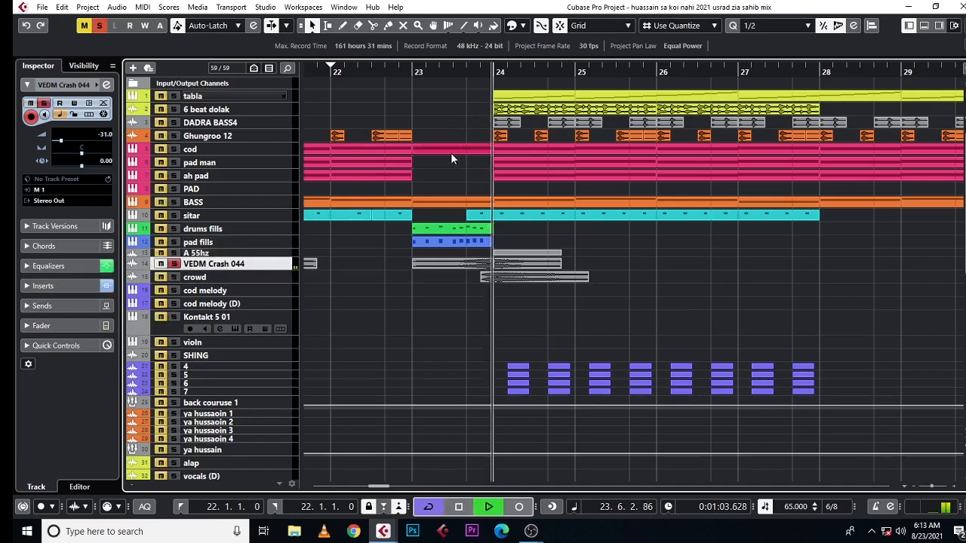
pyautogui.click(399, 79)
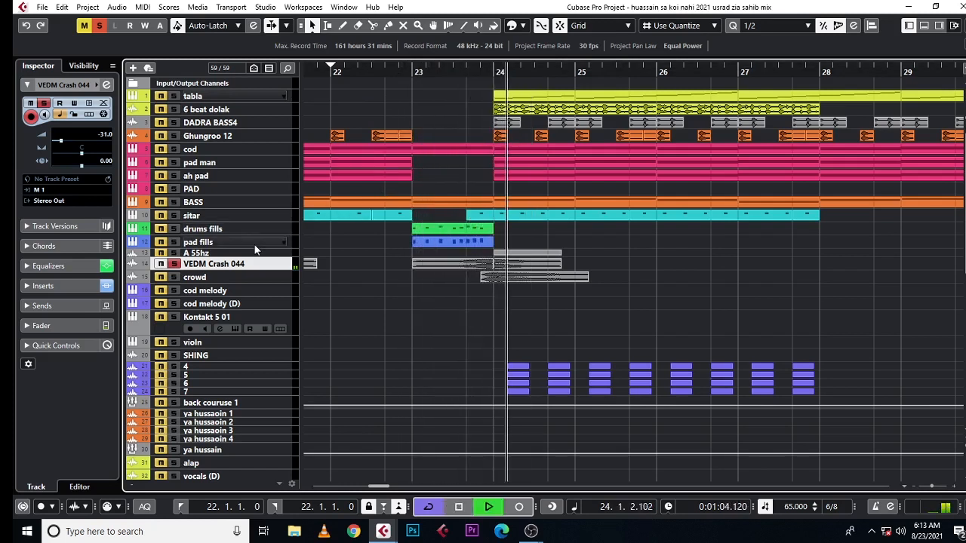
pyautogui.press('space')
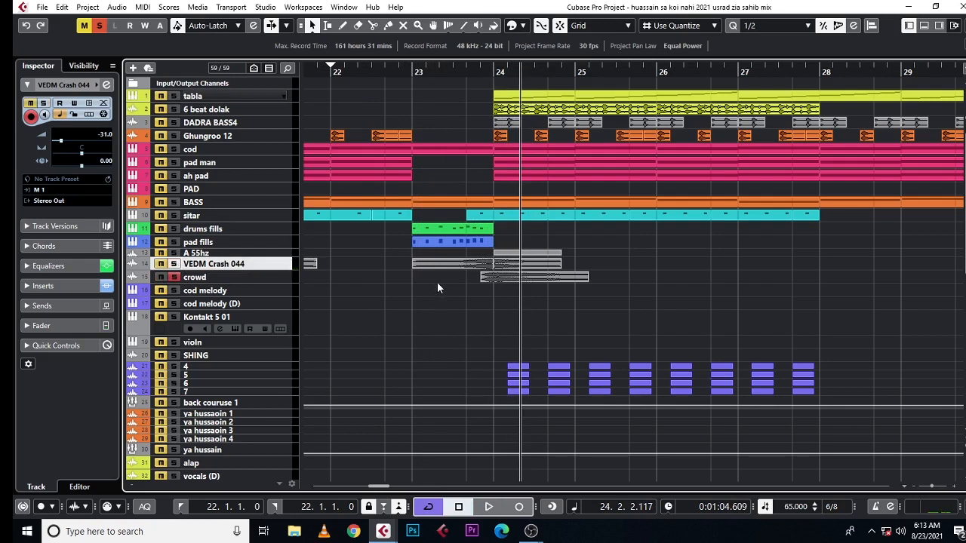
# Step: Play the soloed crowd track from shortly before bar 24 and clear its solo
pyautogui.click(467, 73)
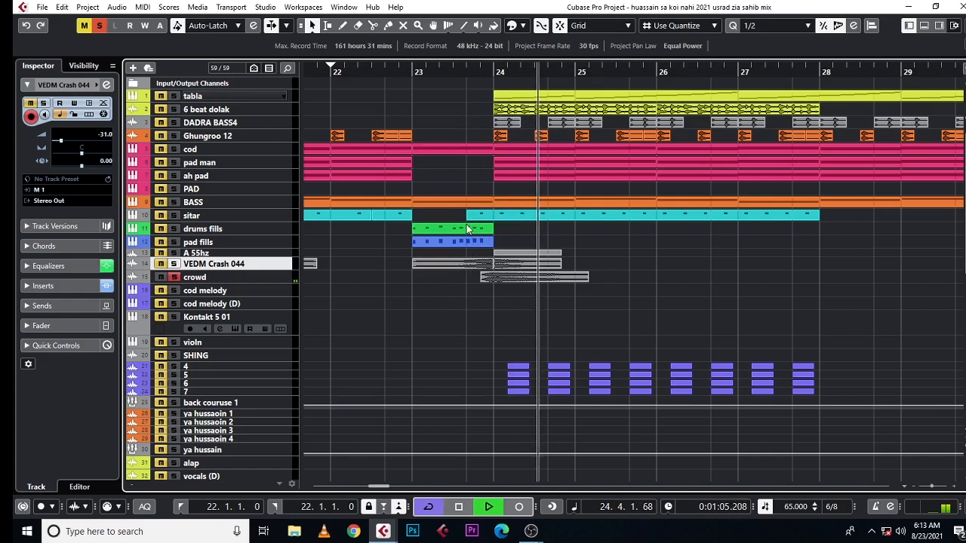
pyautogui.press('space')
pyautogui.click(176, 278)
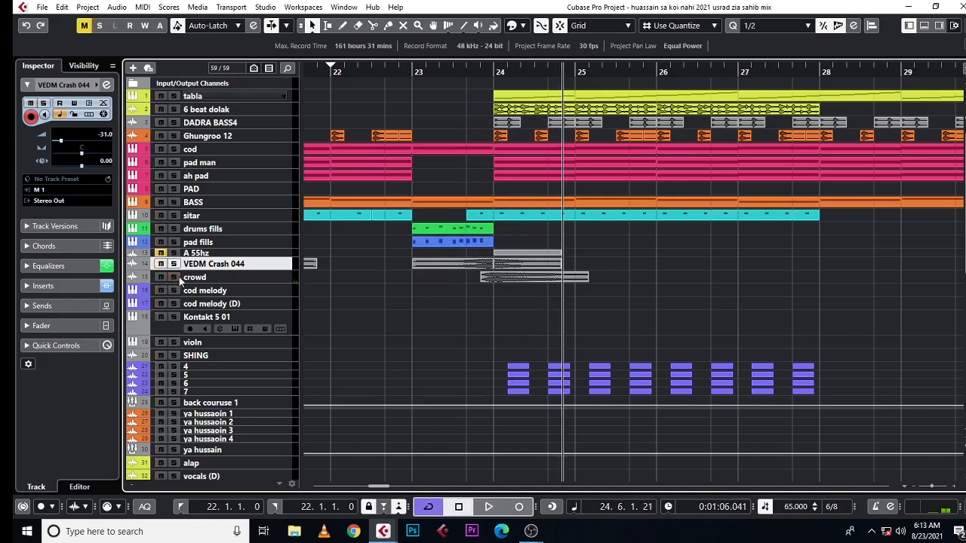
# Step: Solo the tracks from drums fills to crowd together, play the fill into bar 24, and clear all solos
pyautogui.click(185, 230)
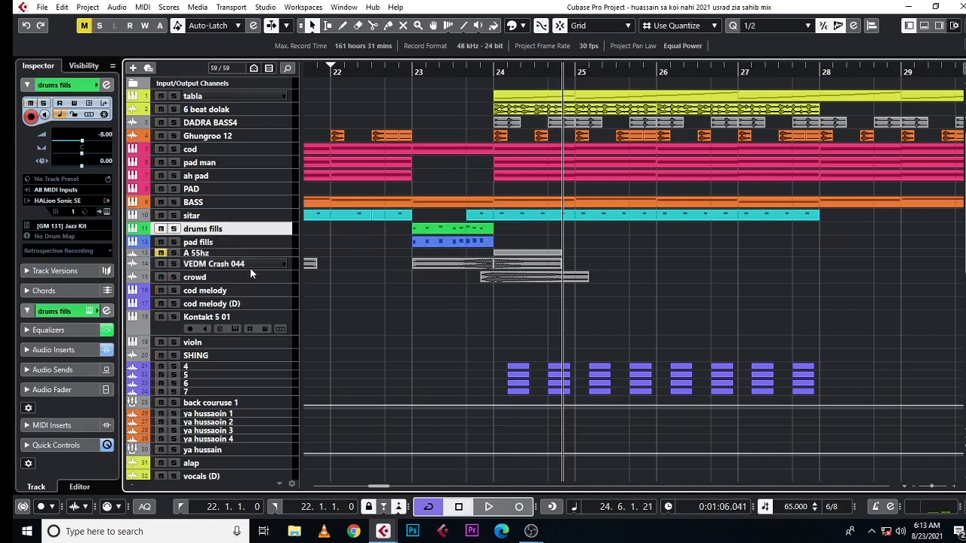
pyautogui.keyDown('shift'); pyautogui.click(284, 278); pyautogui.keyUp('shift')
pyautogui.press('s')
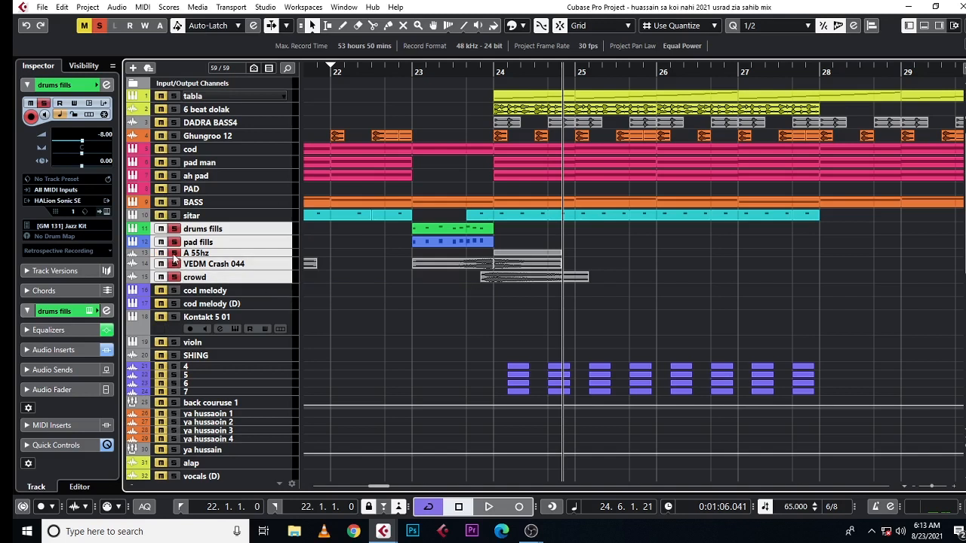
pyautogui.click(386, 110)
pyautogui.press('space')
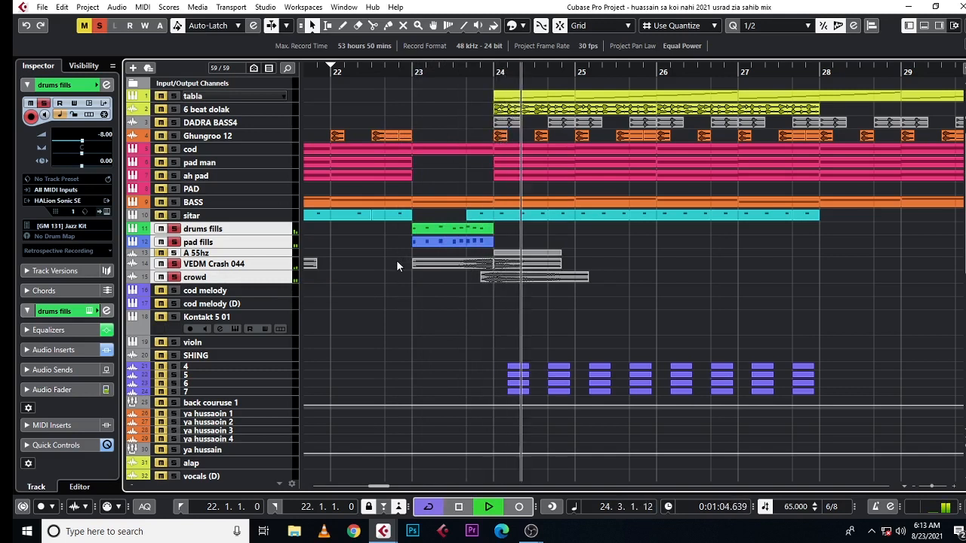
pyautogui.press('space')
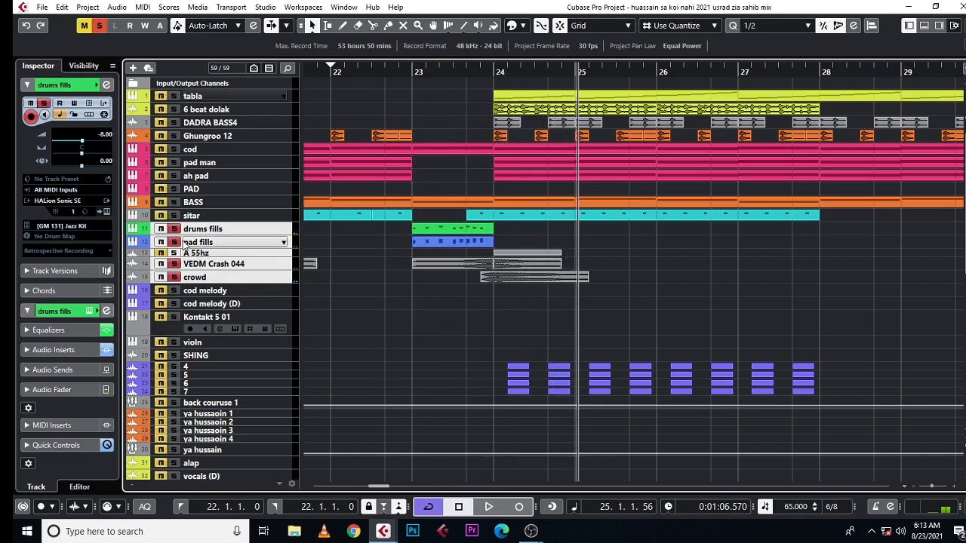
pyautogui.click(102, 26)
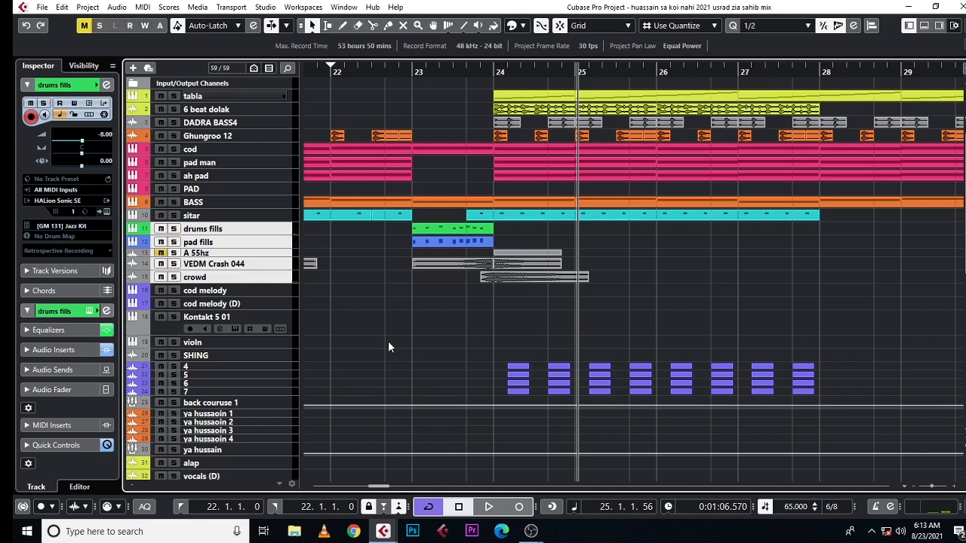
# Step: Solo the cod melody track, play it from bar 35, and select the track to show its instrument
pyautogui.moveTo(442, 76)
pyautogui.mouseDown()
pyautogui.moveTo(423, 51)
pyautogui.moveTo(456, 84)
pyautogui.mouseUp()
pyautogui.hscroll(5, 543, 183)
pyautogui.click(175, 290)
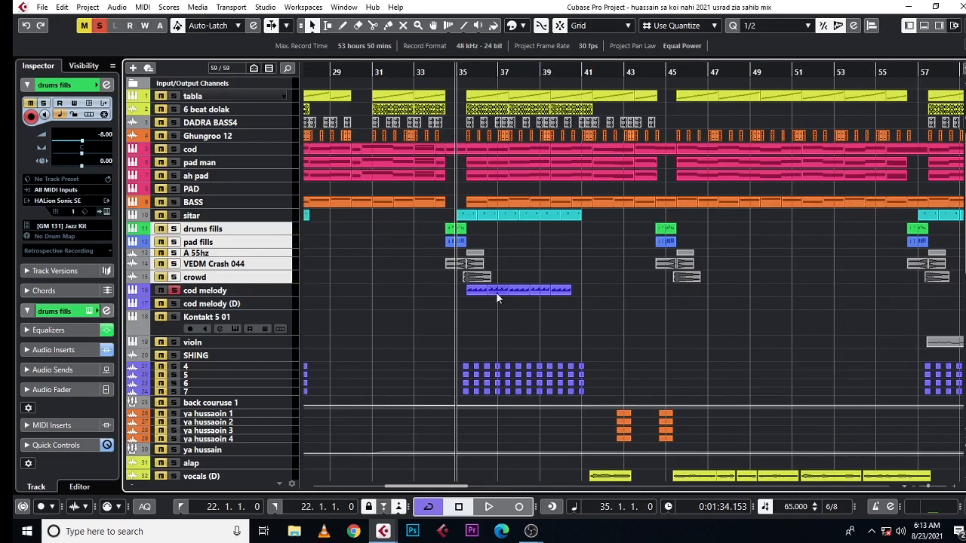
pyautogui.press('space')
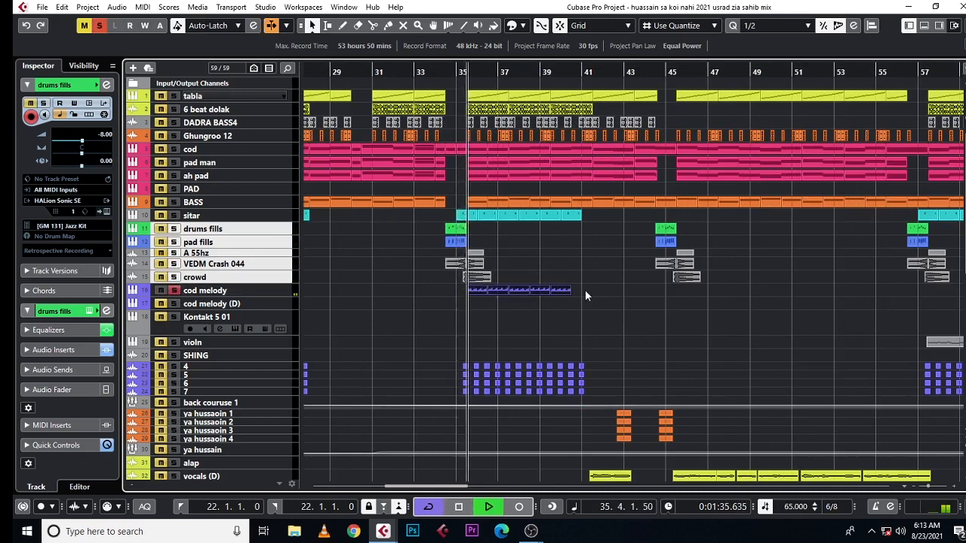
pyautogui.click(275, 291)
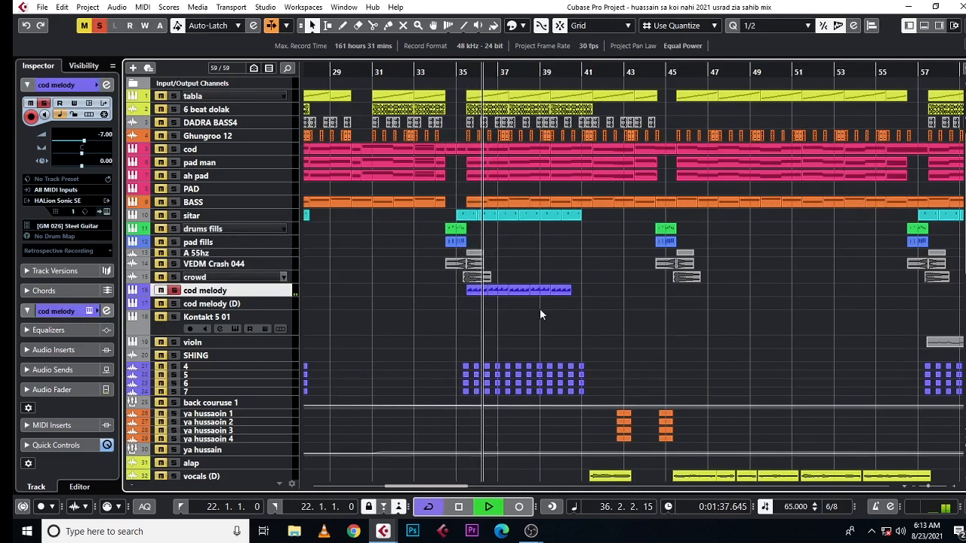
# Step: Clear the cod melody solo, stop playback, and move the project cursor to bar 56
pyautogui.click(174, 291)
pyautogui.press('space')
pyautogui.hscroll(6, 682, 297)
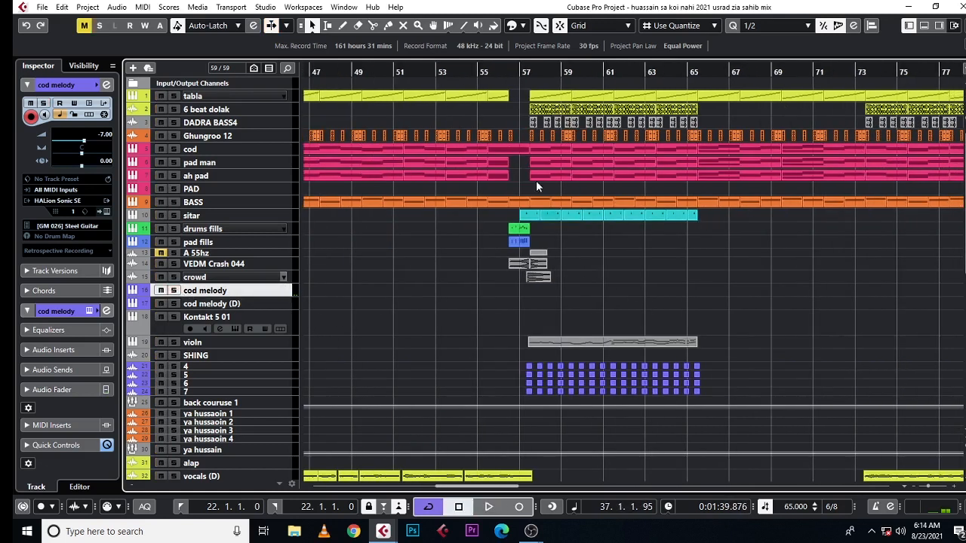
pyautogui.click(520, 71)
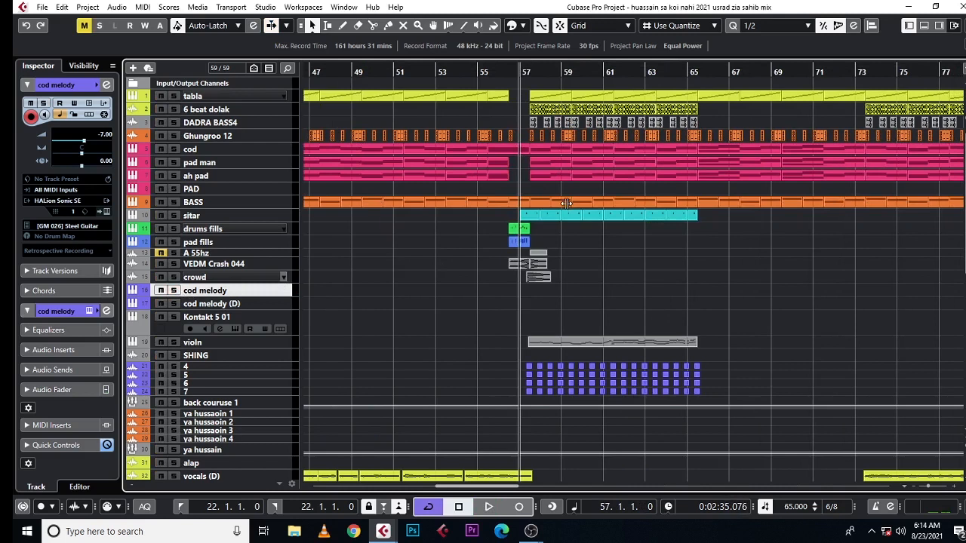
pyautogui.click(496, 73)
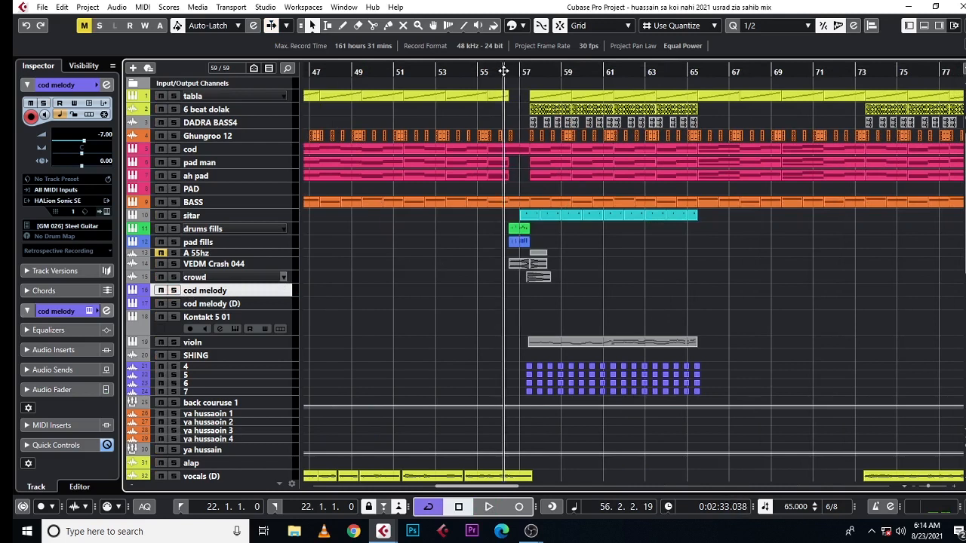
# Step: Play the violn track soloed from just after bar 57, clear its solo to hear the full mix, and stop playback
pyautogui.click(174, 317)
pyautogui.click(533, 72)
pyautogui.press('space')
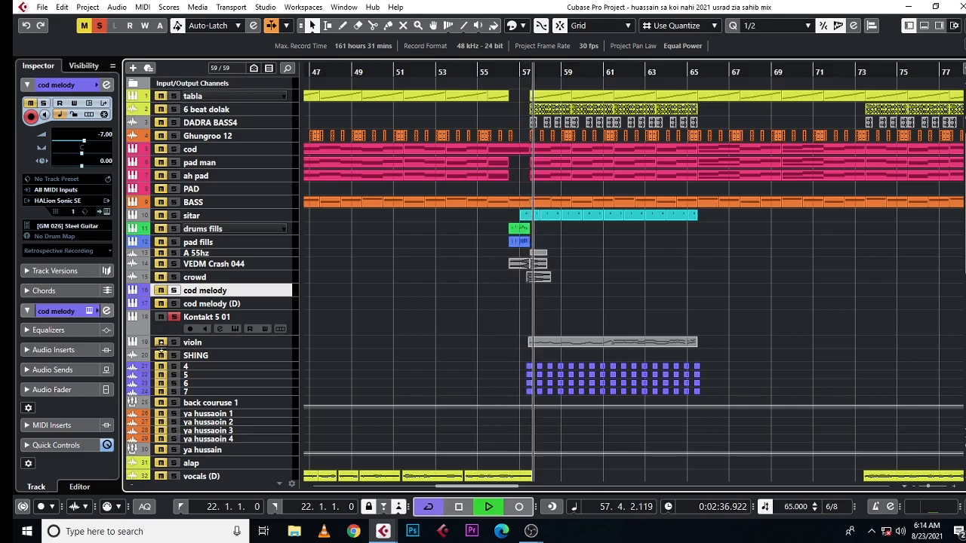
pyautogui.click(174, 317)
pyautogui.click(175, 342)
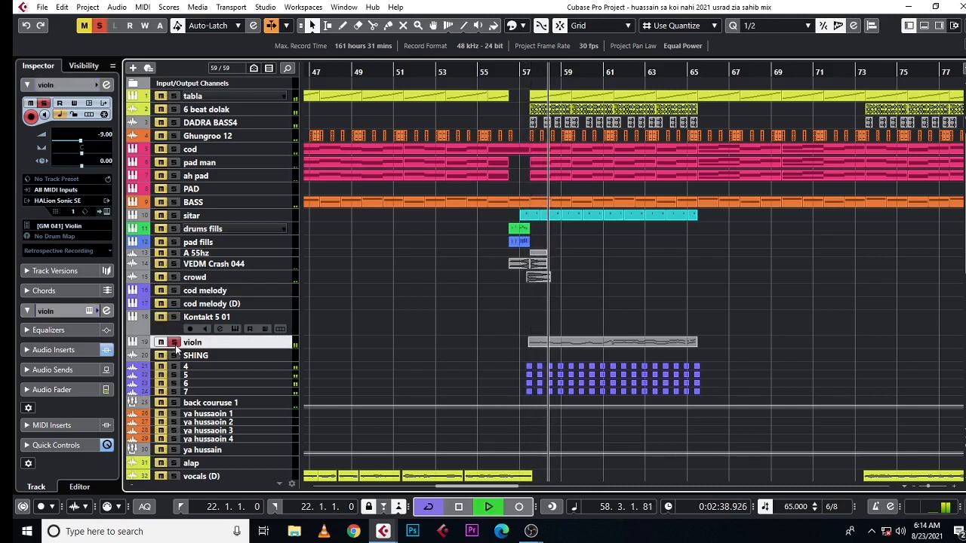
pyautogui.click(174, 343)
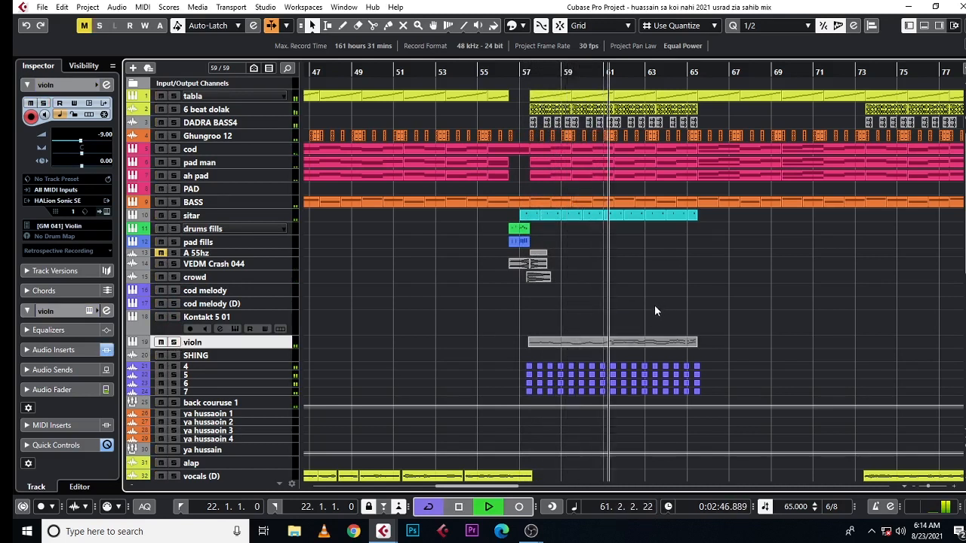
pyautogui.press('space')
# Step: Solo the Kontakt 5 01 track, play its part from bar 87, and stop playback
pyautogui.hscroll(5, 652, 309)
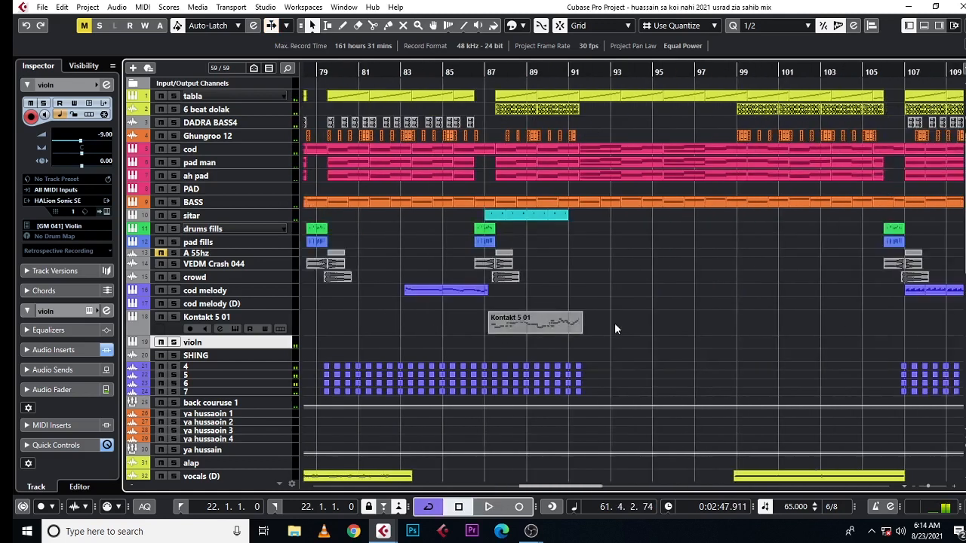
pyautogui.moveTo(489, 74); pyautogui.dragTo(489, 70)
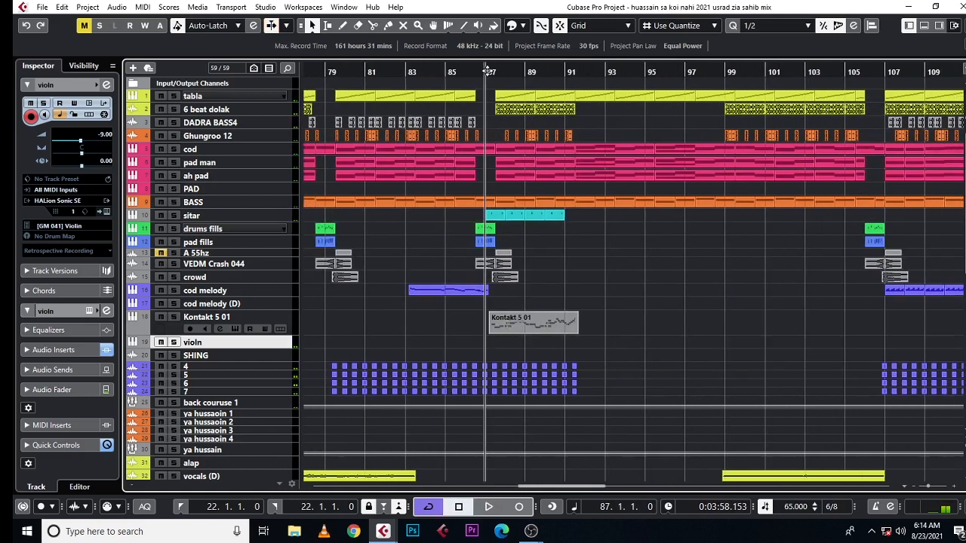
pyautogui.press('space')
pyautogui.click(174, 317)
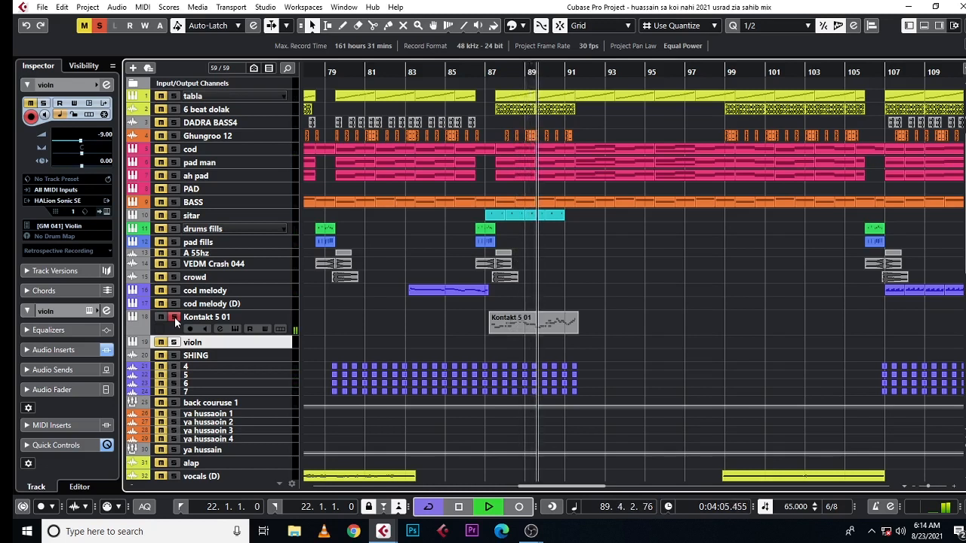
pyautogui.press('space')
# Step: Play from just before bar 83 with cod melody (D) soloed, switch the solo to cod melody, and clear it after stopping playback
pyautogui.click(174, 304)
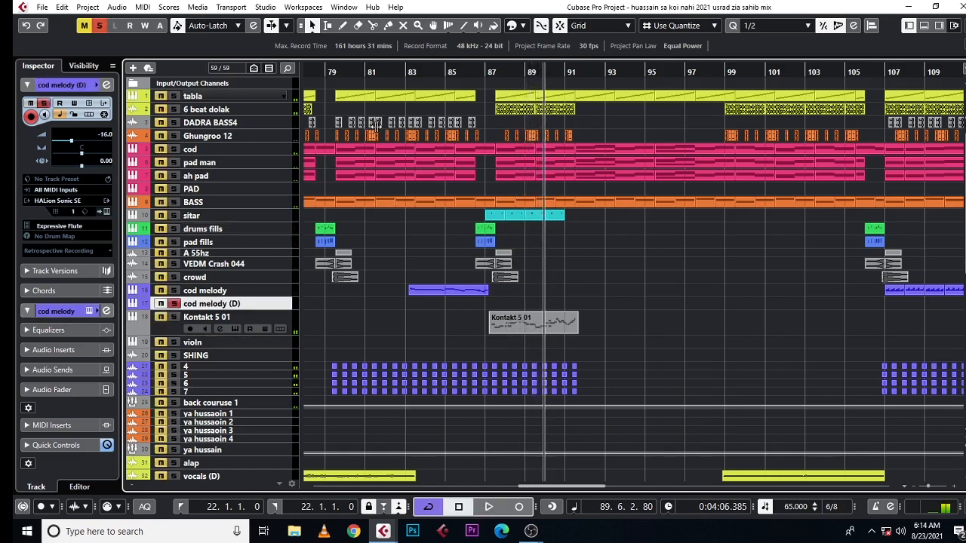
pyautogui.moveTo(402, 71); pyautogui.dragTo(401, 78)
pyautogui.press('space')
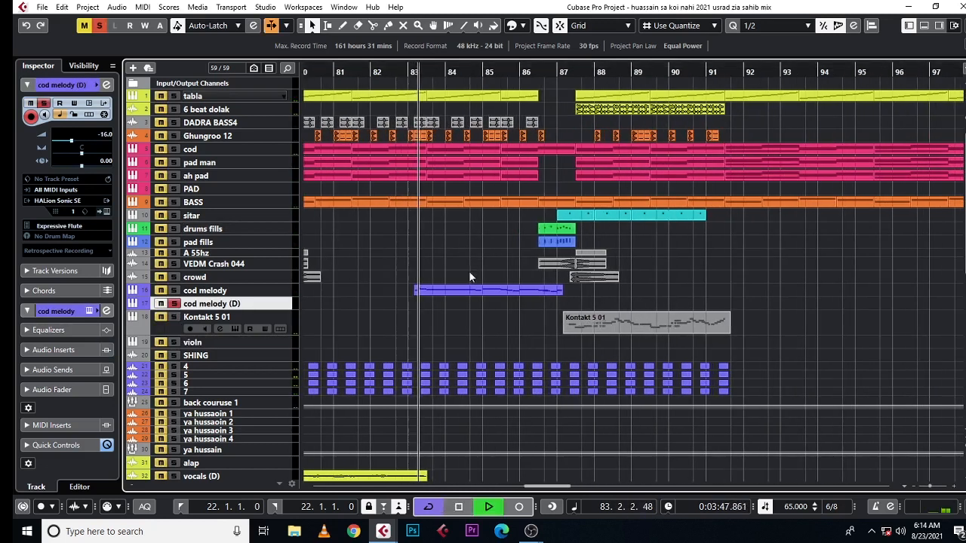
pyautogui.click(185, 292)
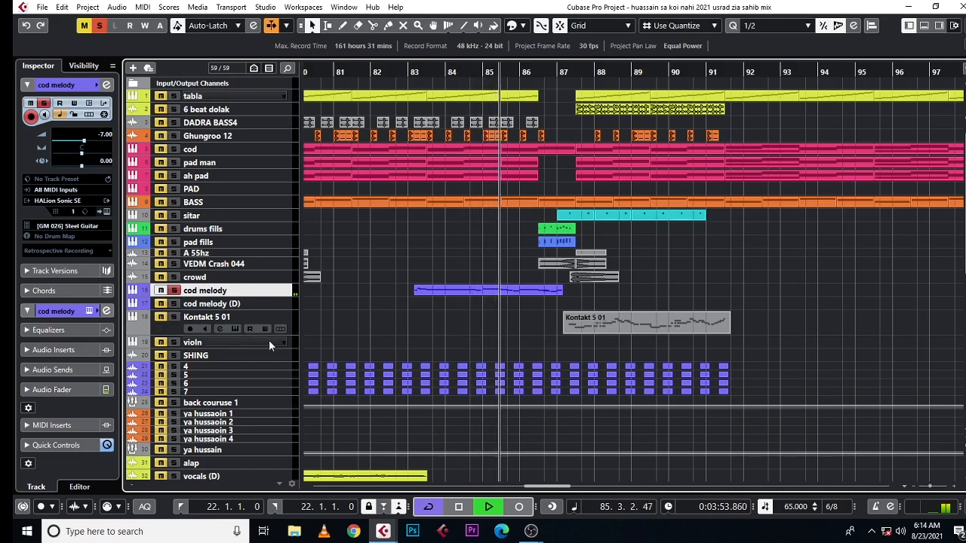
pyautogui.press('space')
pyautogui.click(175, 291)
# Step: Move the project cursor to bar 94 and bring the whole arrangement into view
pyautogui.moveTo(432, 73); pyautogui.dragTo(437, 59)
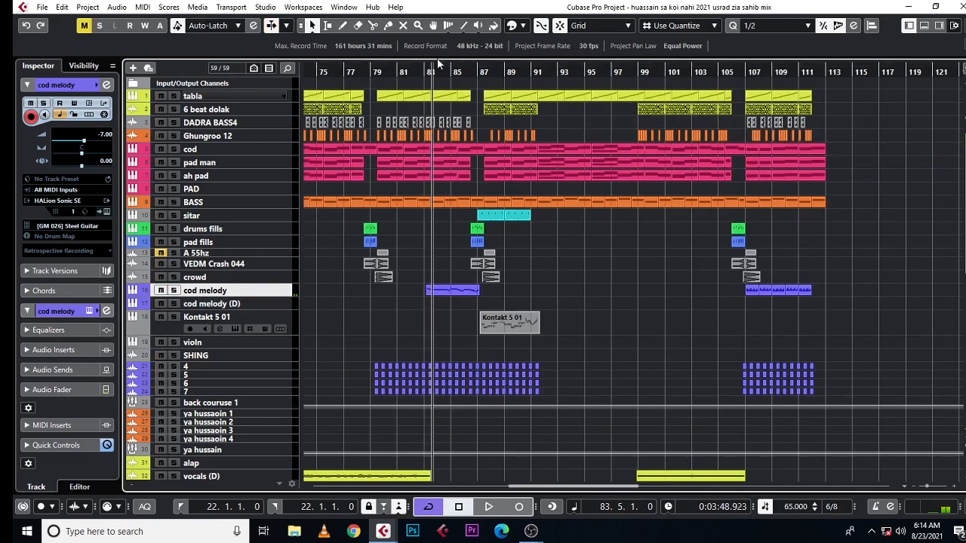
pyautogui.moveTo(575, 74); pyautogui.dragTo(575, 57)
pyautogui.hscroll(-3, 496, 233)
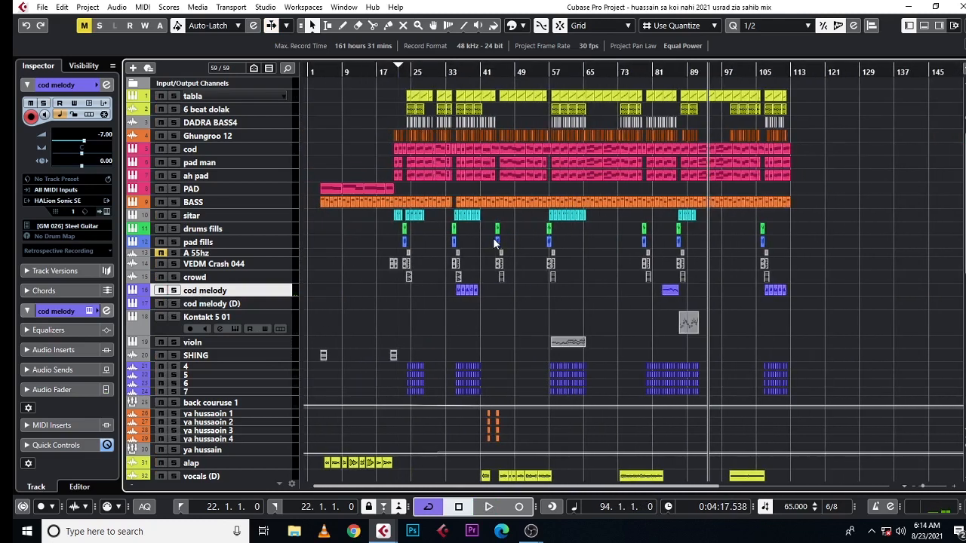
# Step: Open the MixConsole and bring up the channel settings of the Stereo Out channel
pyautogui.scroll(-5, 494, 239)
pyautogui.press('F3')
pyautogui.moveTo(513, 470); pyautogui.dragTo(941, 454)
pyautogui.click(927, 311)
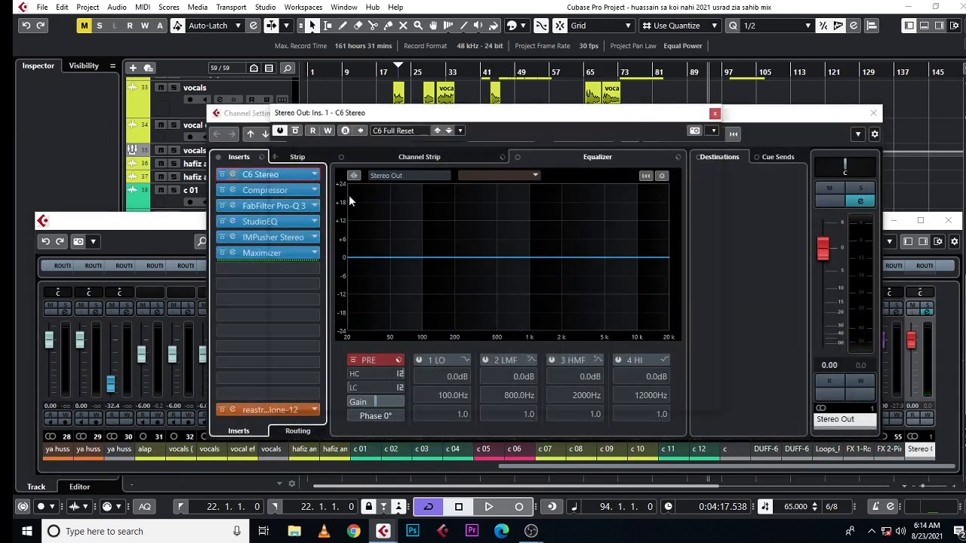
# Step: Examine the C6 Stereo and Maximizer inserts on Stereo Out, and close the channel settings and the MixConsole
pyautogui.click(285, 175)
pyautogui.click(714, 114)
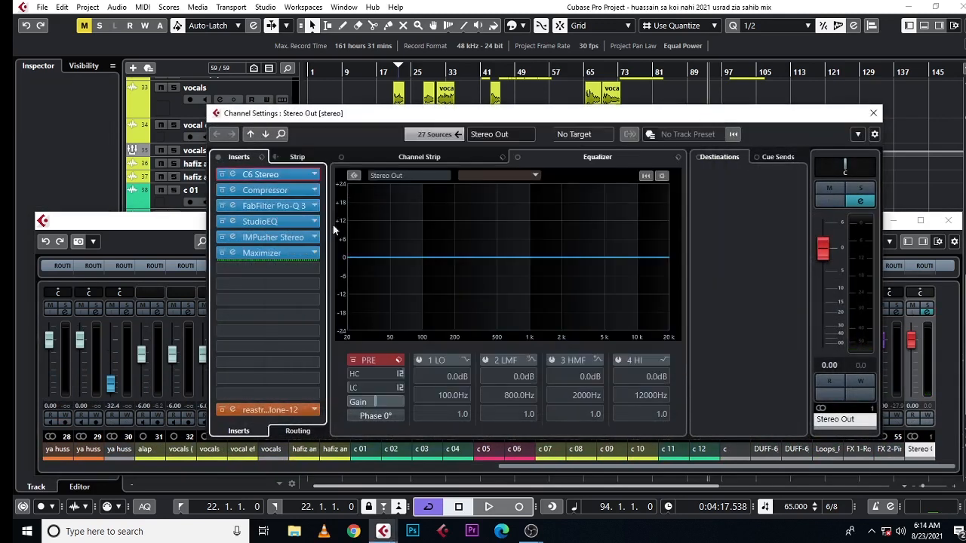
pyautogui.click(307, 255)
pyautogui.click(579, 110)
pyautogui.click(873, 113)
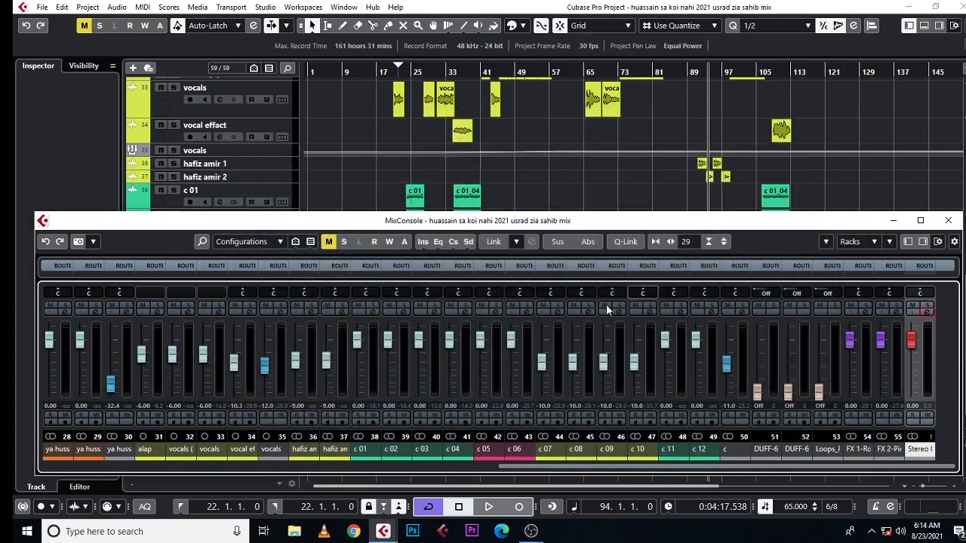
pyautogui.click(948, 221)
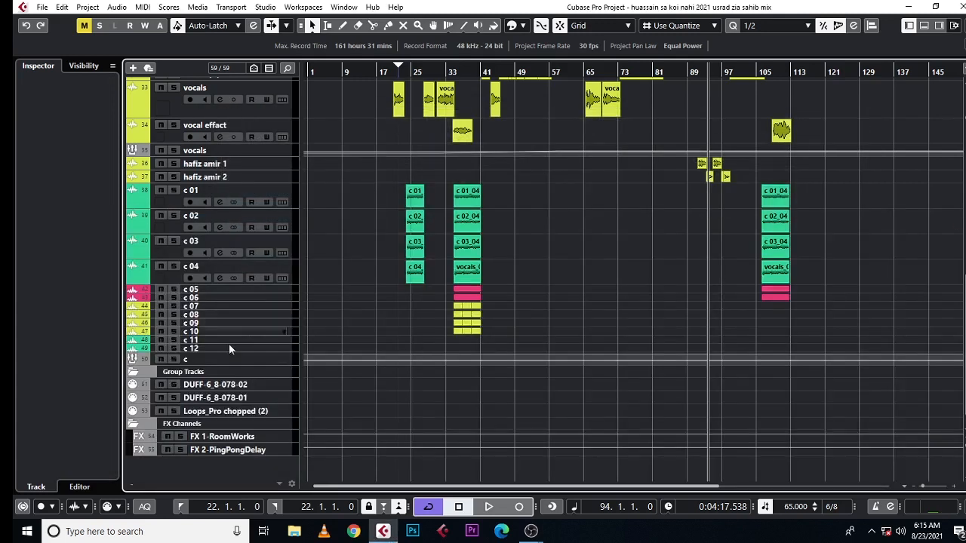
# Step: Examine the inserts in the channel settings of vocals audio track 33, and close the window
pyautogui.scroll(6, 241, 389)
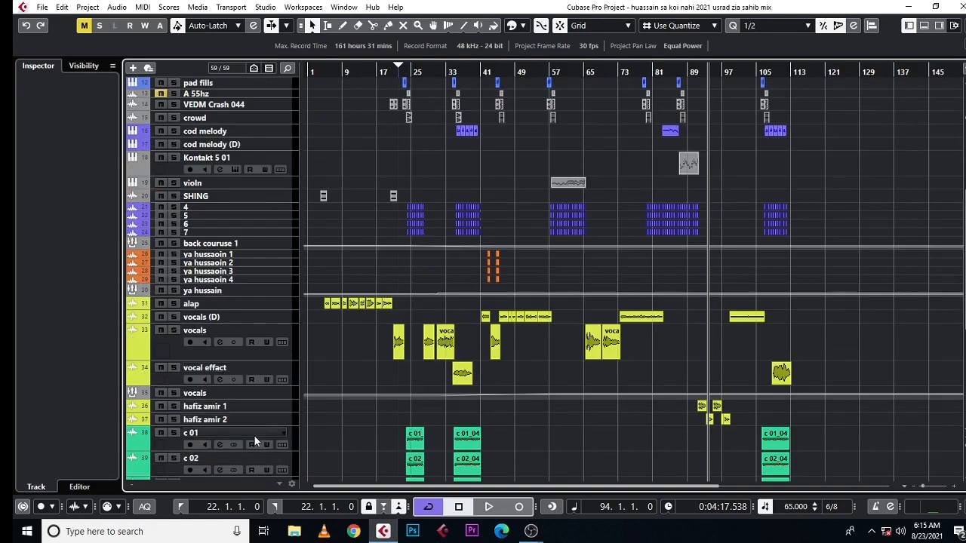
pyautogui.click(169, 349)
pyautogui.click(107, 86)
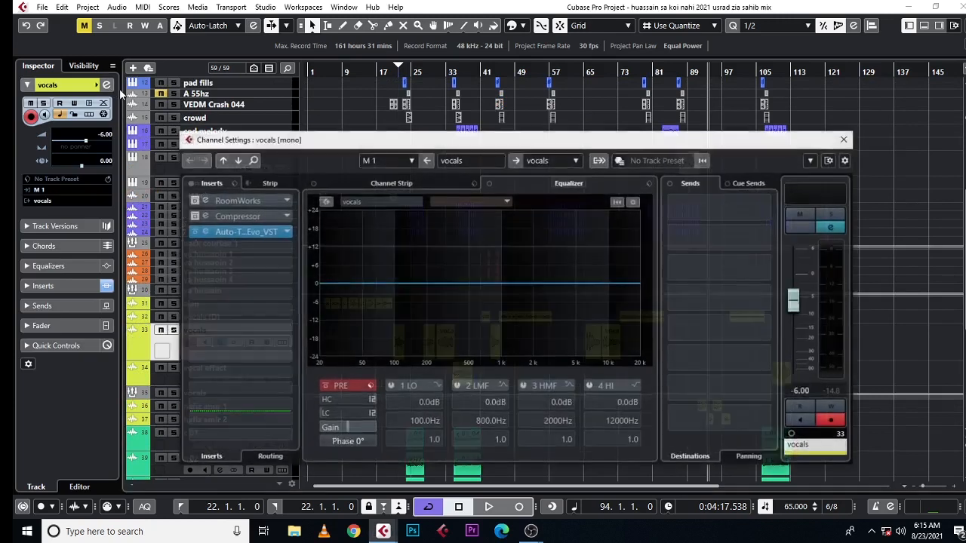
pyautogui.click(844, 139)
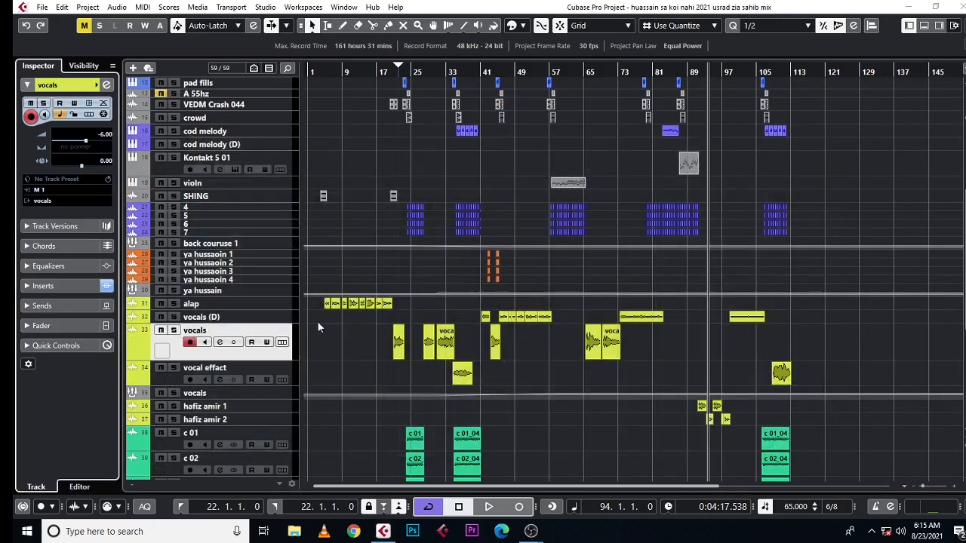
pyautogui.click(220, 343)
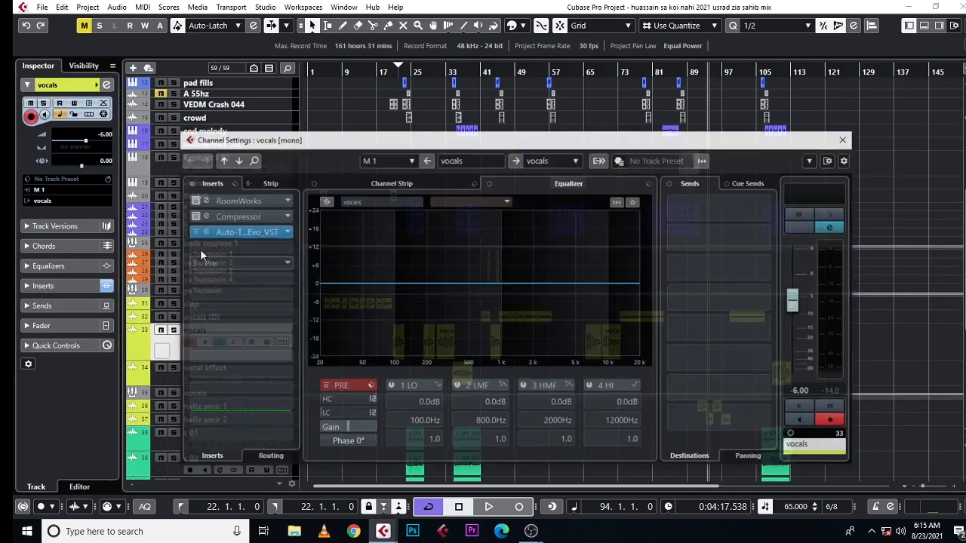
pyautogui.click(845, 140)
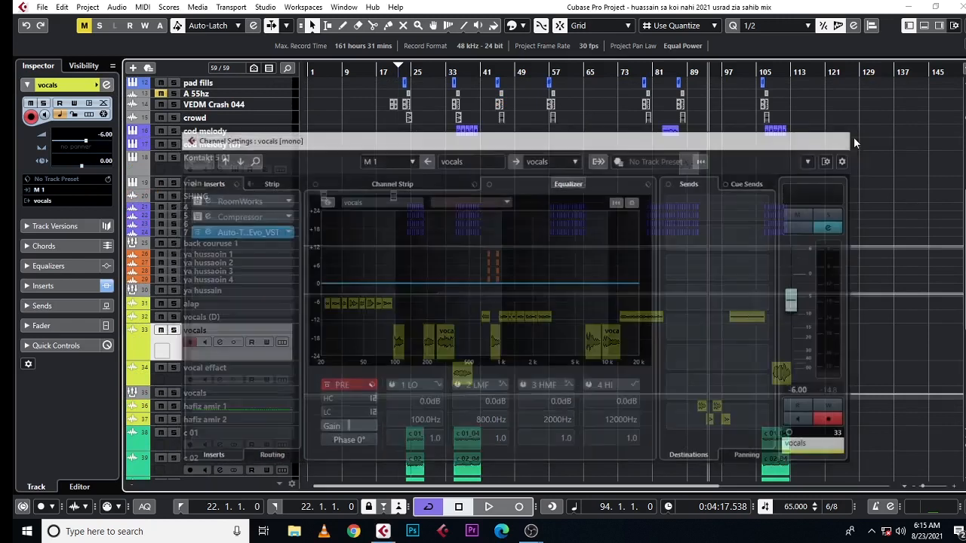
# Step: Select the vocal effect track and the vocals group track in turn, and open the group's channel settings
pyautogui.scroll(-3, 208, 355)
pyautogui.click(165, 304)
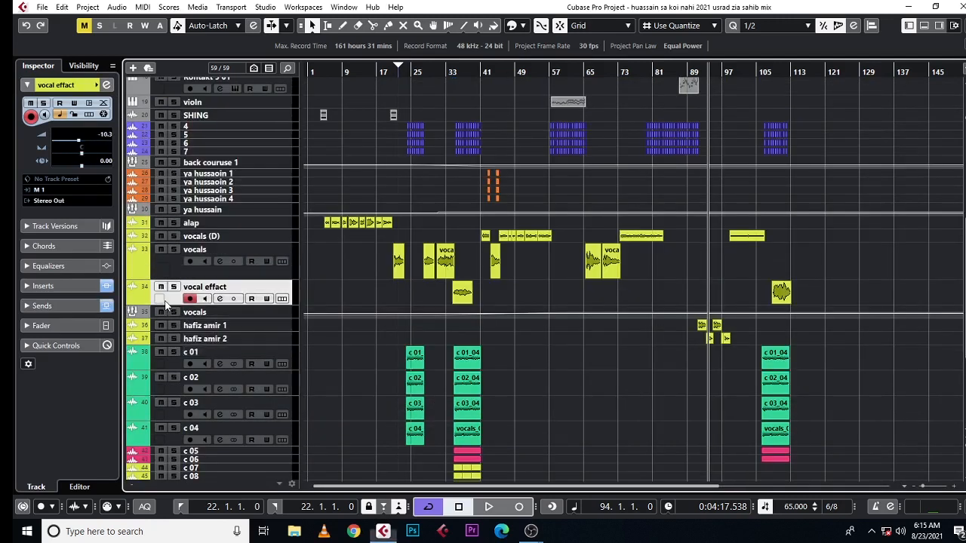
pyautogui.click(204, 314)
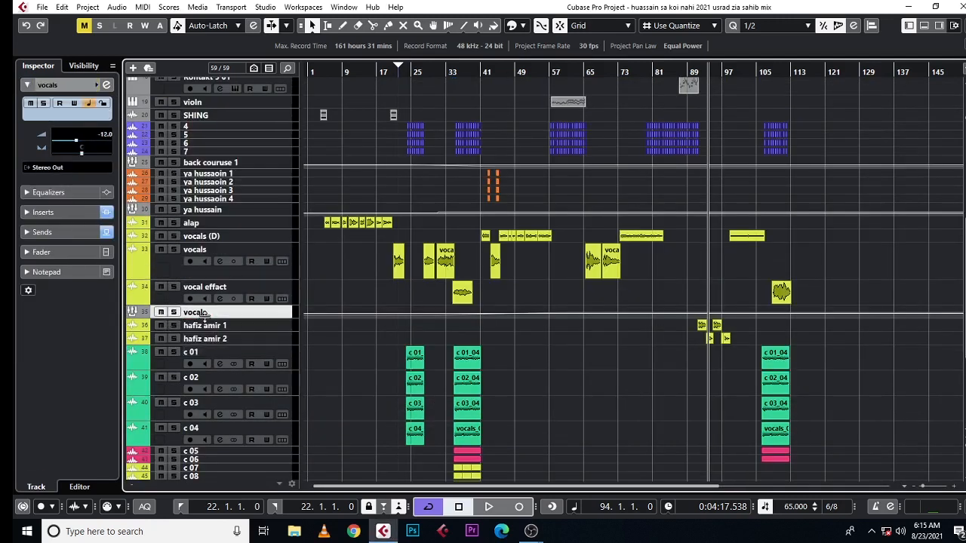
pyautogui.click(106, 85)
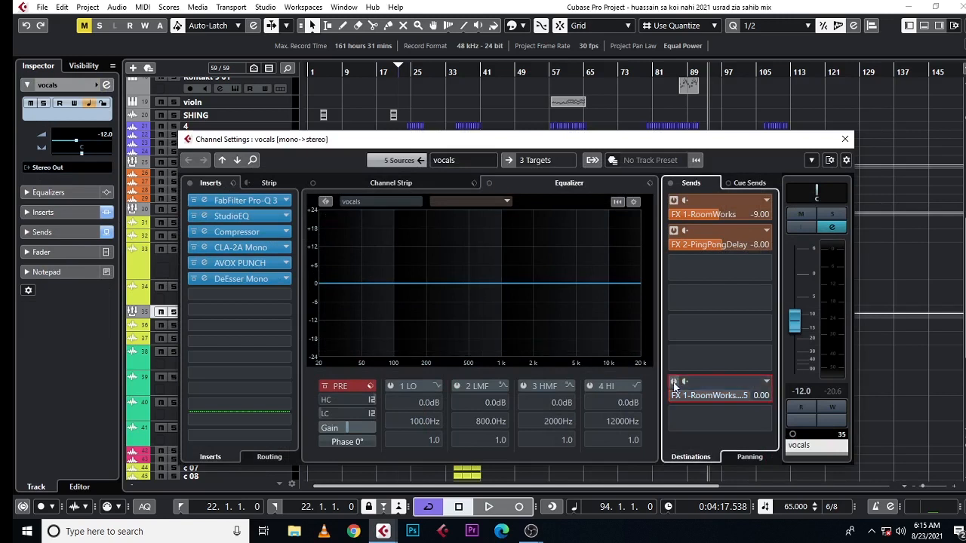
# Step: Examine the FabFilter Pro-Q 3, AVOX PUNCH and DeEsser Mono inserts on the vocals group, and close its channel settings
pyautogui.click(256, 205)
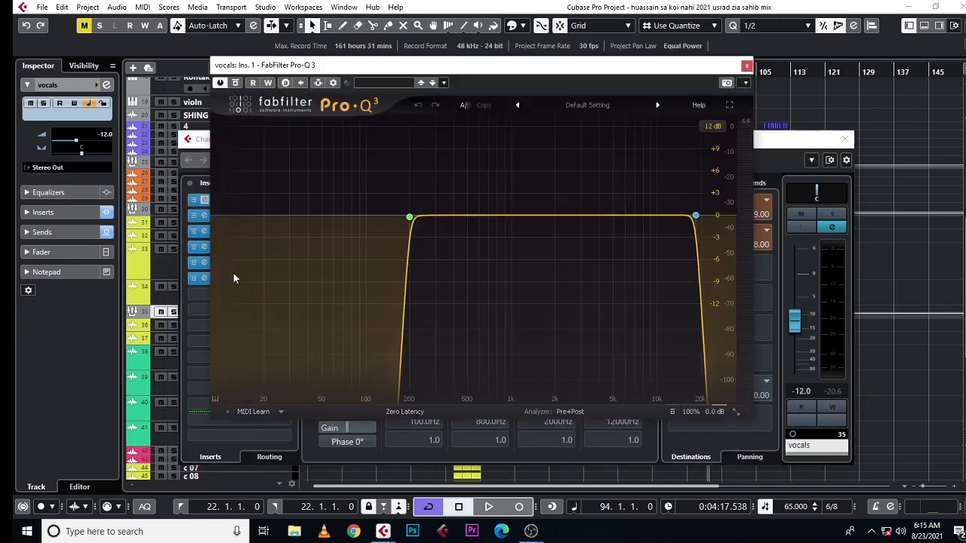
pyautogui.click(746, 65)
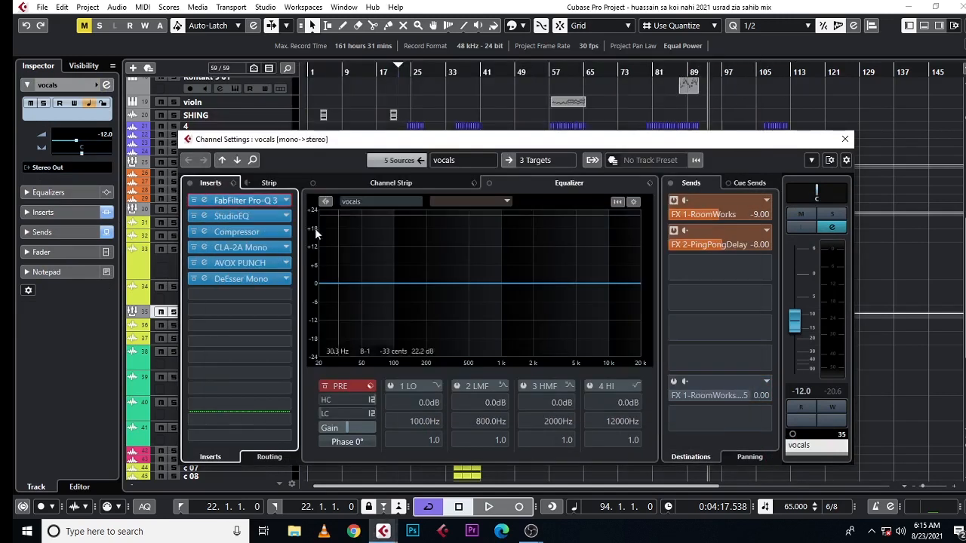
pyautogui.click(286, 264)
pyautogui.click(435, 225)
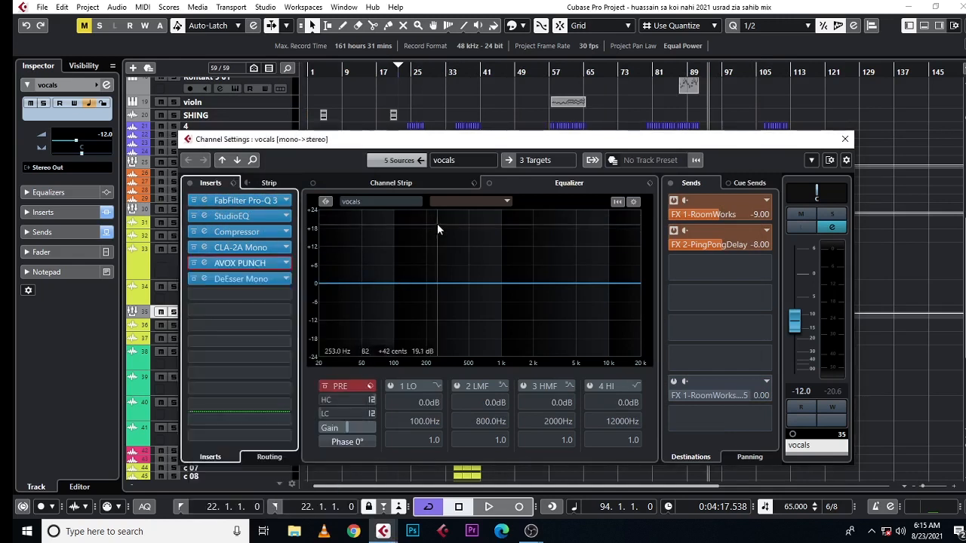
pyautogui.click(240, 279)
pyautogui.click(438, 194)
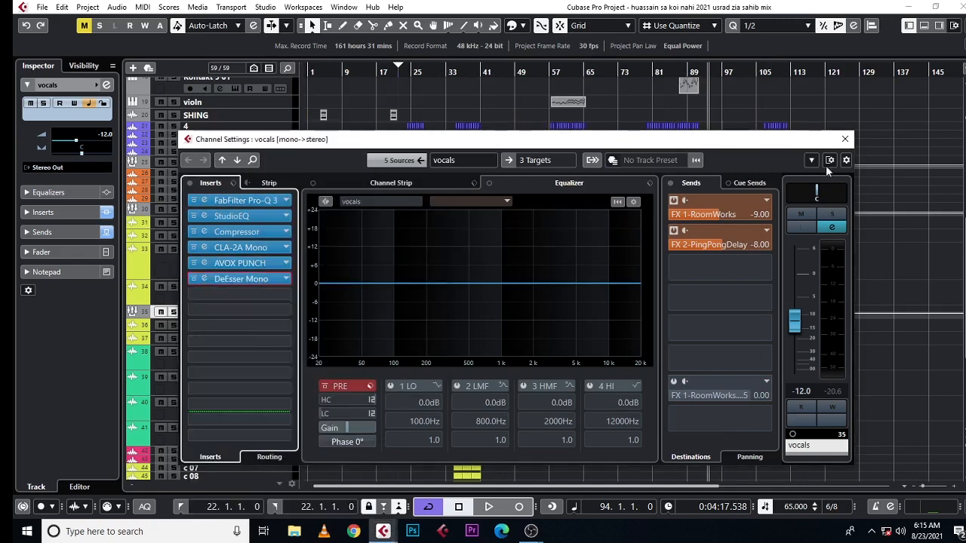
pyautogui.click(845, 139)
# Step: Select all events, set the locators around them from bar 4 to bar 113, and clear the selection
pyautogui.scroll(5, 637, 215)
pyautogui.press('g')
pyautogui.press('g')
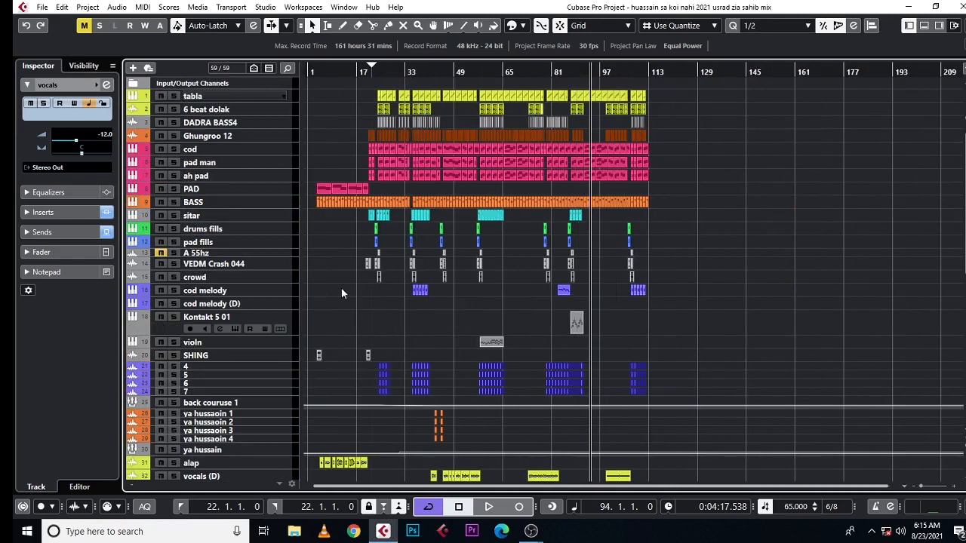
pyautogui.hotkey('ctrl', 'a')
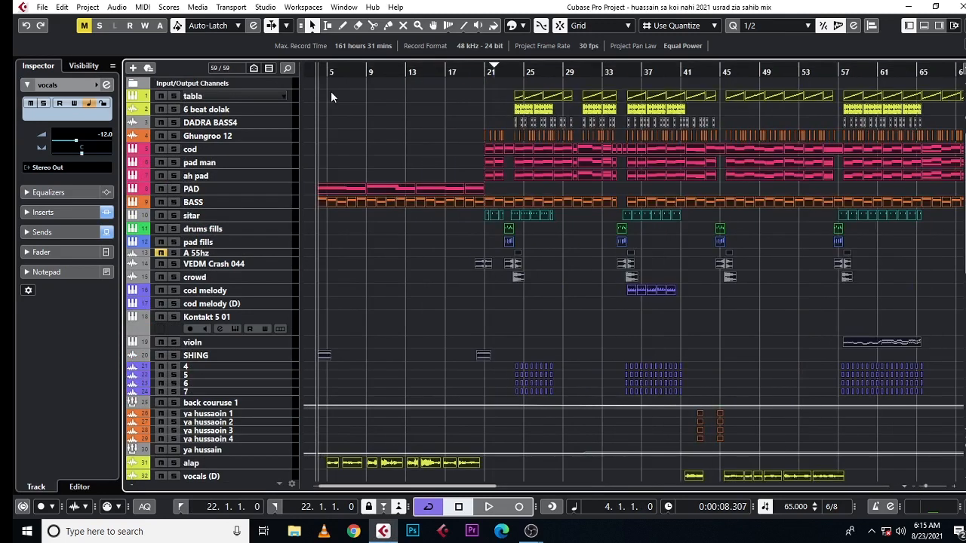
pyautogui.press('p')
pyautogui.click(416, 283)
# Step: Look over the track list, move the cursor to bar 19, and show the entire located range
pyautogui.scroll(-10, 416, 283)
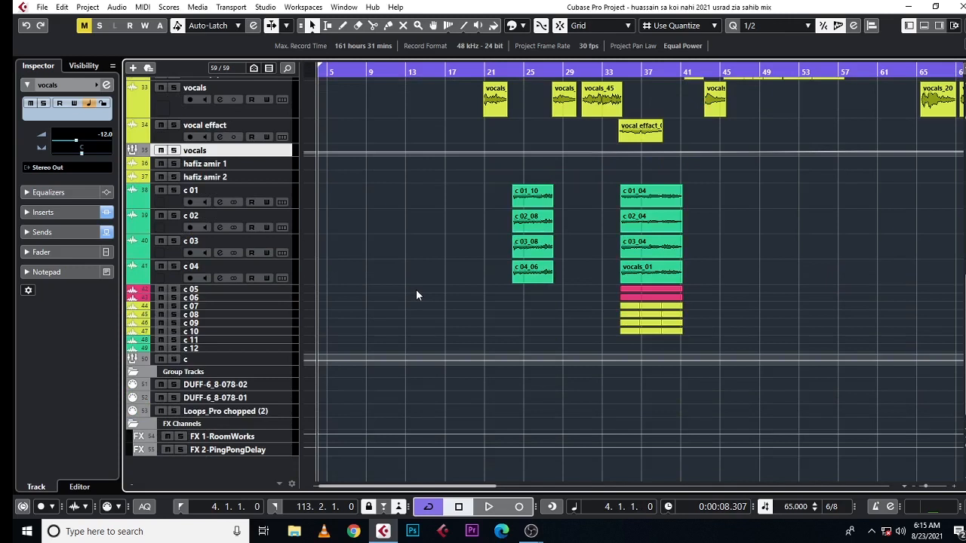
pyautogui.scroll(10, 416, 289)
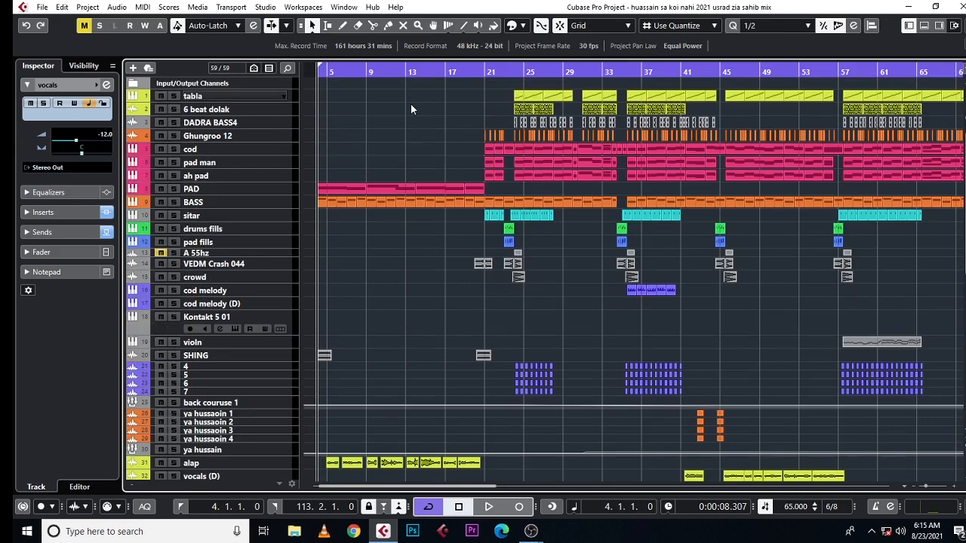
pyautogui.moveTo(482, 74); pyautogui.dragTo(466, 65)
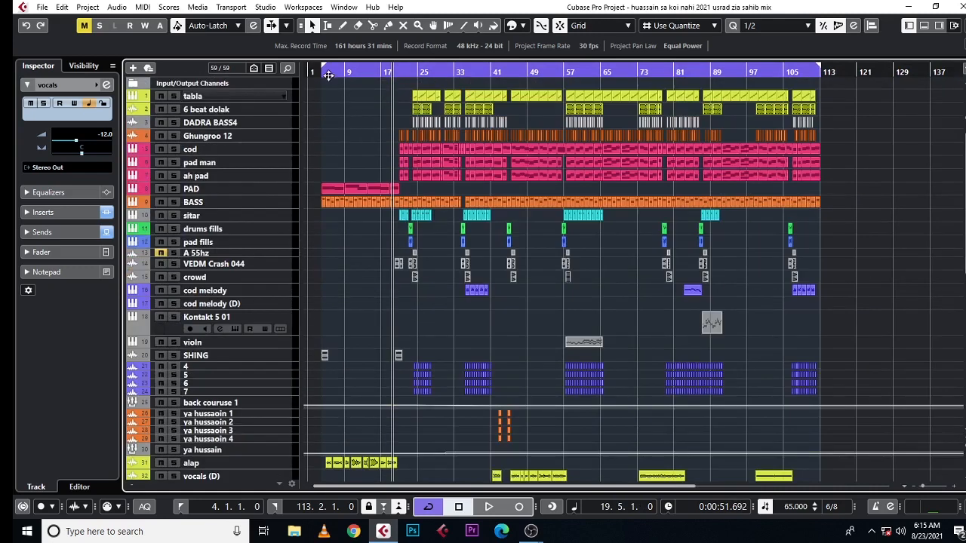
# Step: Play the song from shortly before bar 24, skip ahead to about bar 34, and look over the instrument, vocal and chorus tracks
pyautogui.moveTo(411, 72); pyautogui.dragTo(387, 86)
pyautogui.press('space')
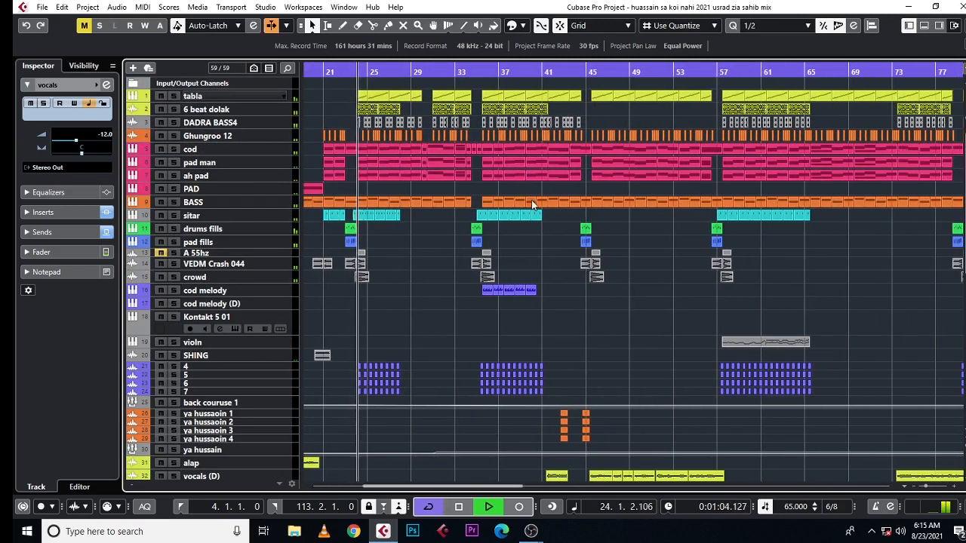
pyautogui.scroll(-5, 533, 205)
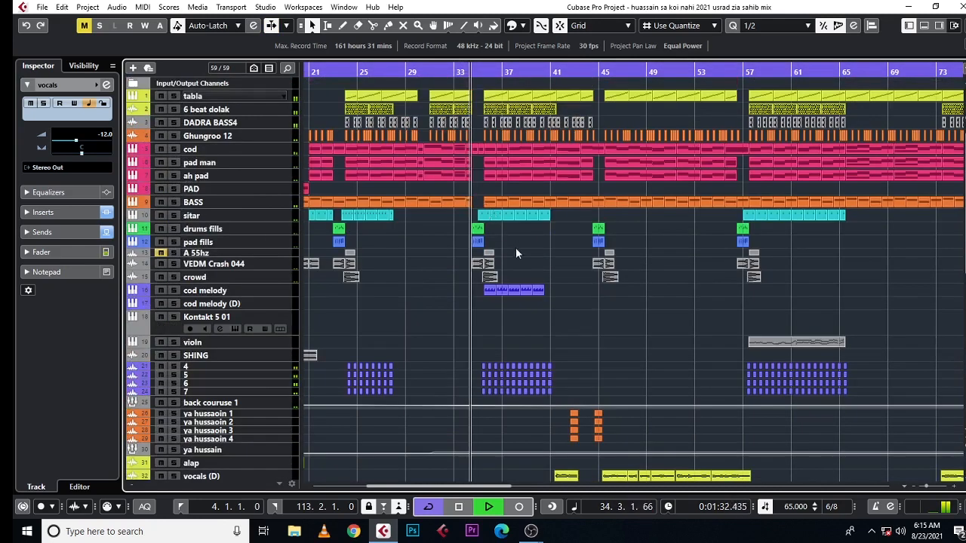
pyautogui.scroll(-4, 516, 247)
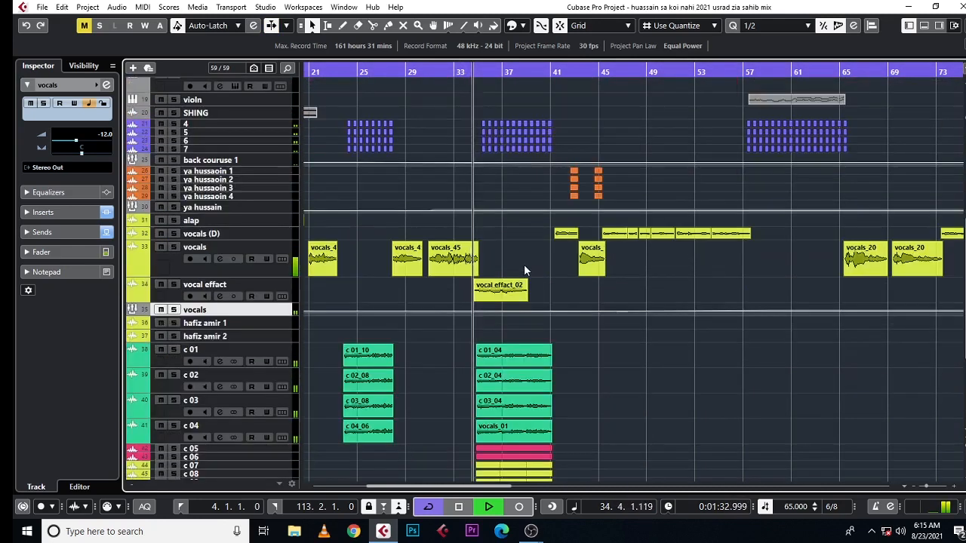
pyautogui.scroll(-3, 524, 270)
pyautogui.scroll(8, 524, 269)
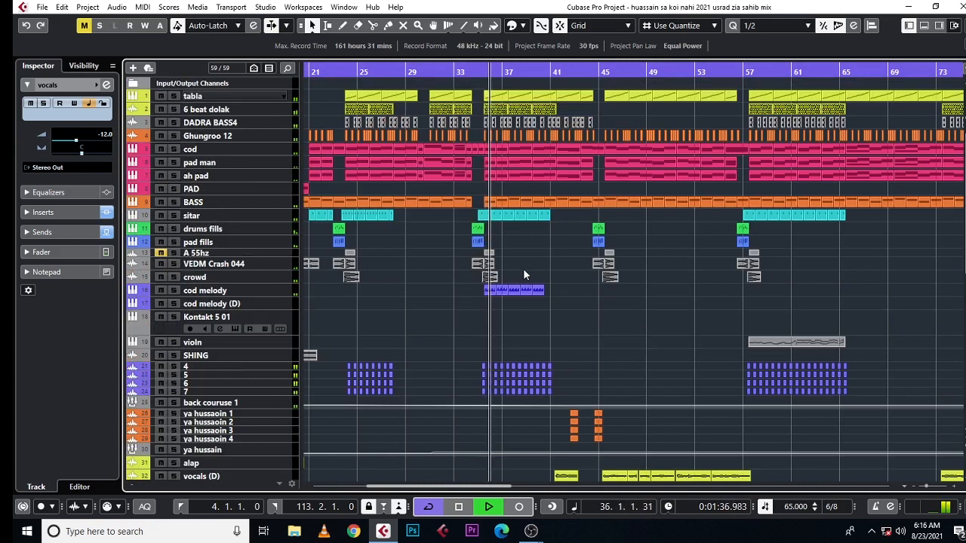
pyautogui.scroll(-4, 523, 268)
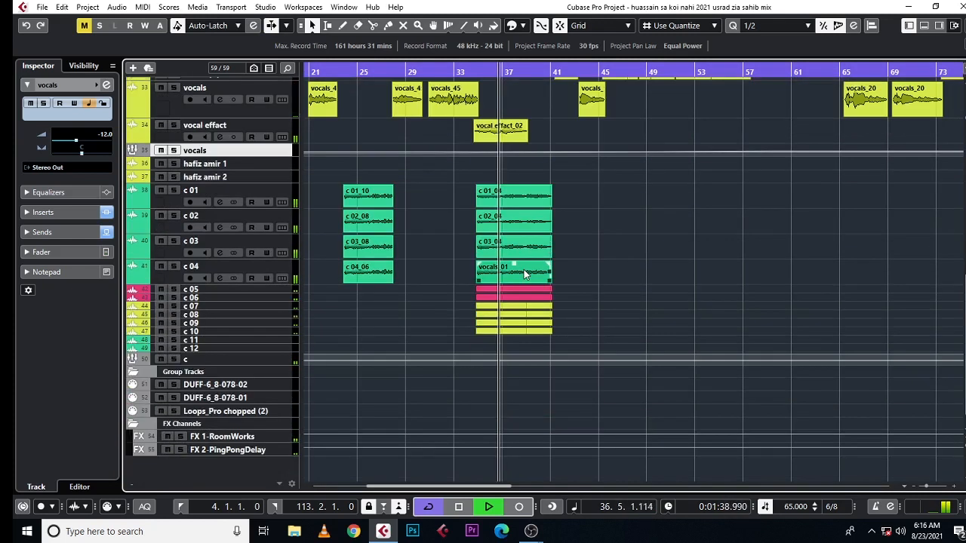
# Step: Audition the vocal effect track in solo, select it, then stop playback and turn its solo off
pyautogui.click(173, 125)
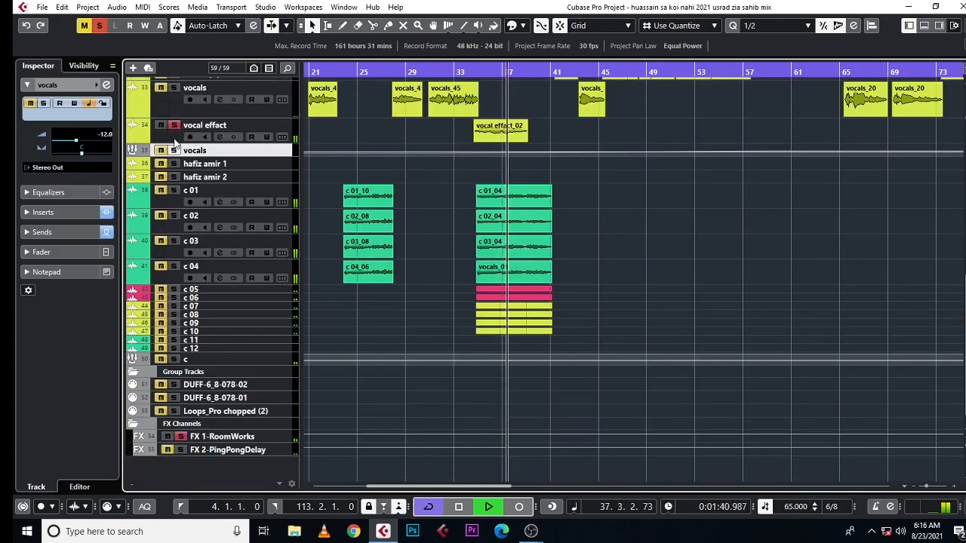
pyautogui.click(173, 140)
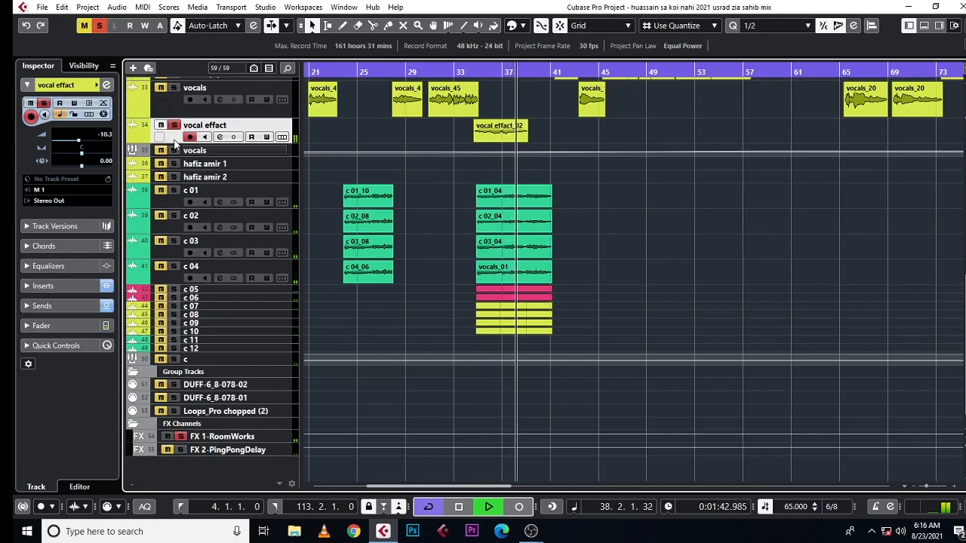
pyautogui.press('space')
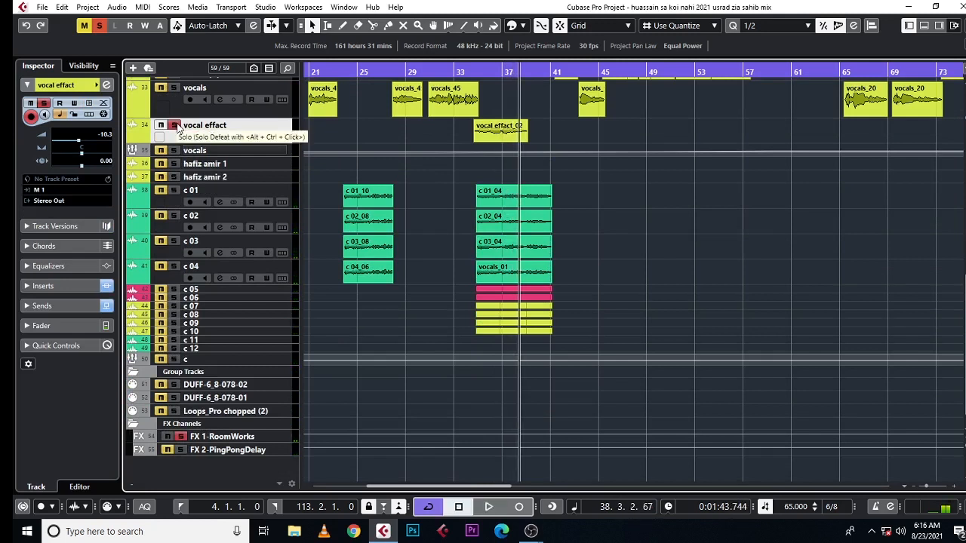
pyautogui.click(174, 125)
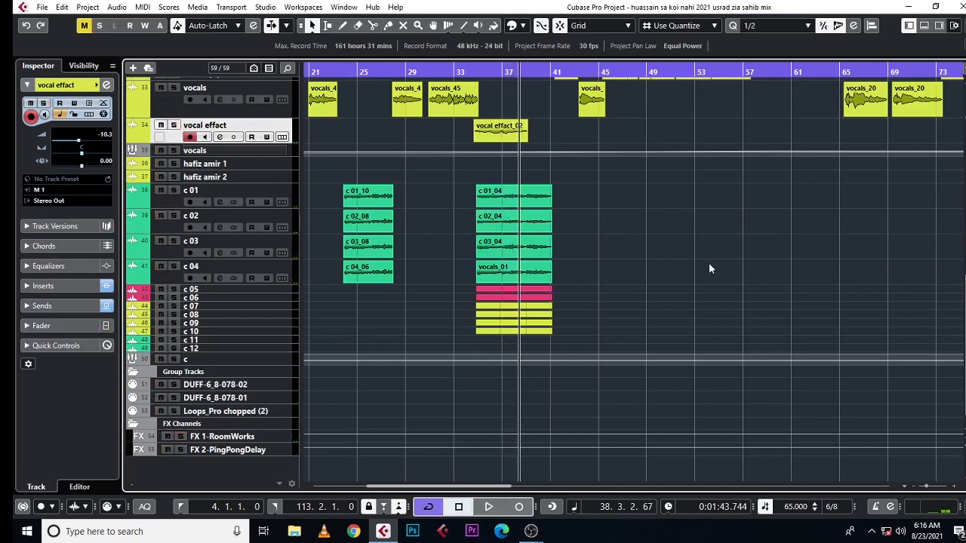
pyautogui.scroll(10, 710, 262)
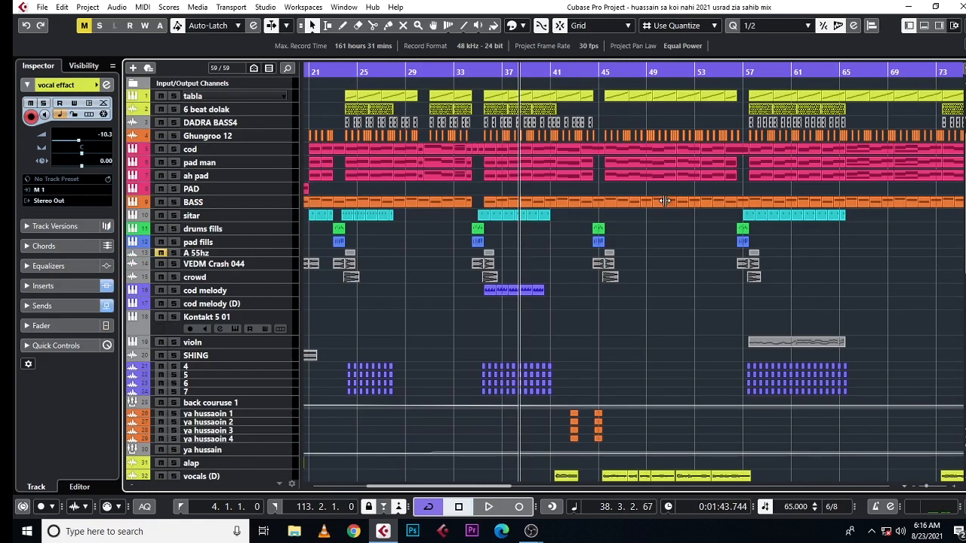